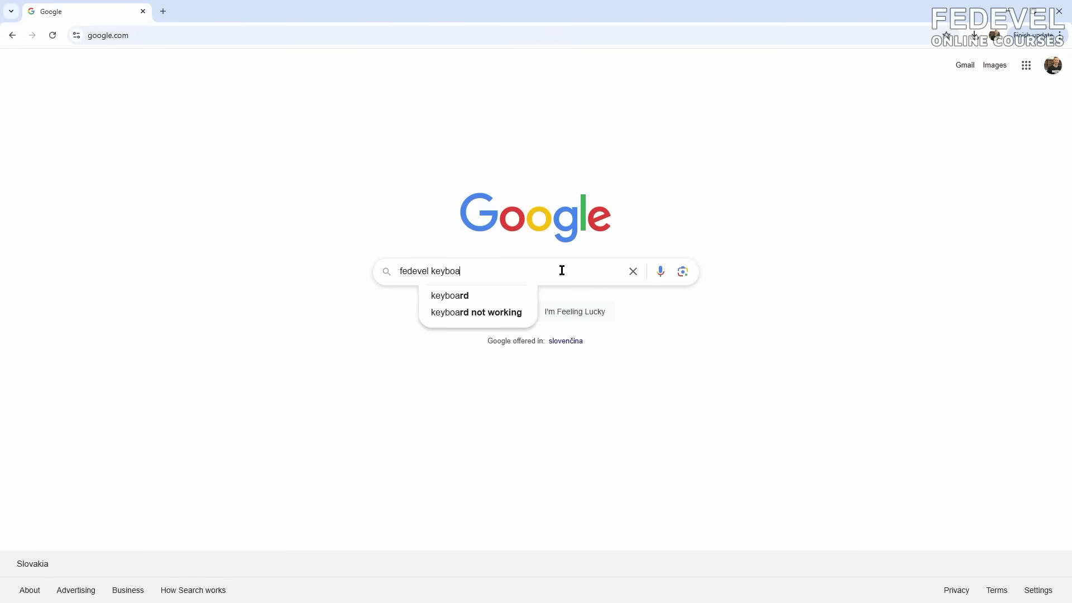
Search Google for the FEDEVEL keyboard and open keyboard_layout_for _VIA.json in the Software folder of the FEDEVEL/custom-keyboard GitHub repository.
key("Return")
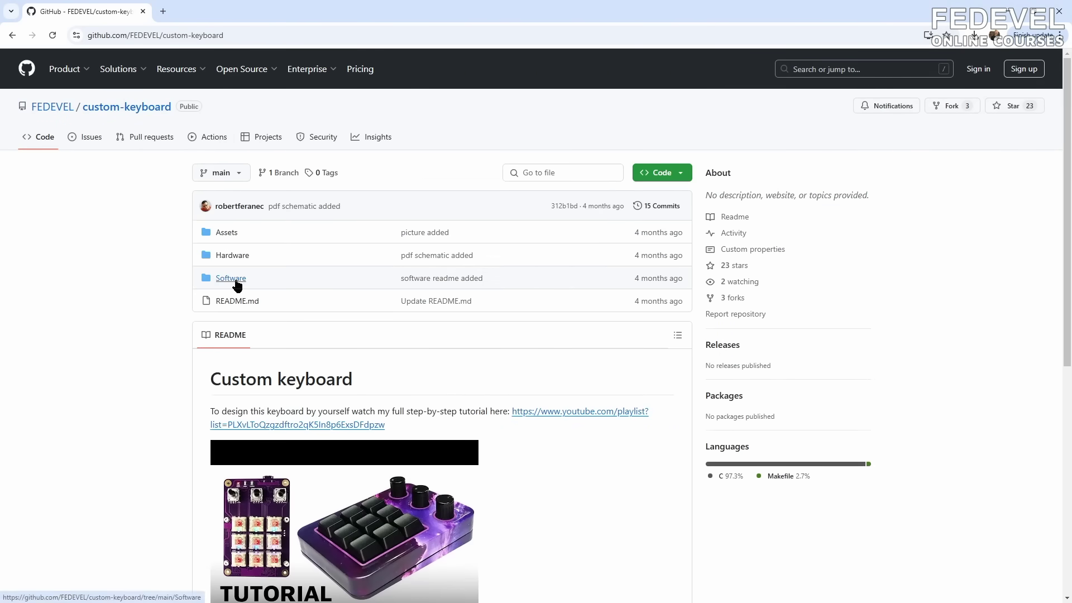
left_click(236, 284)
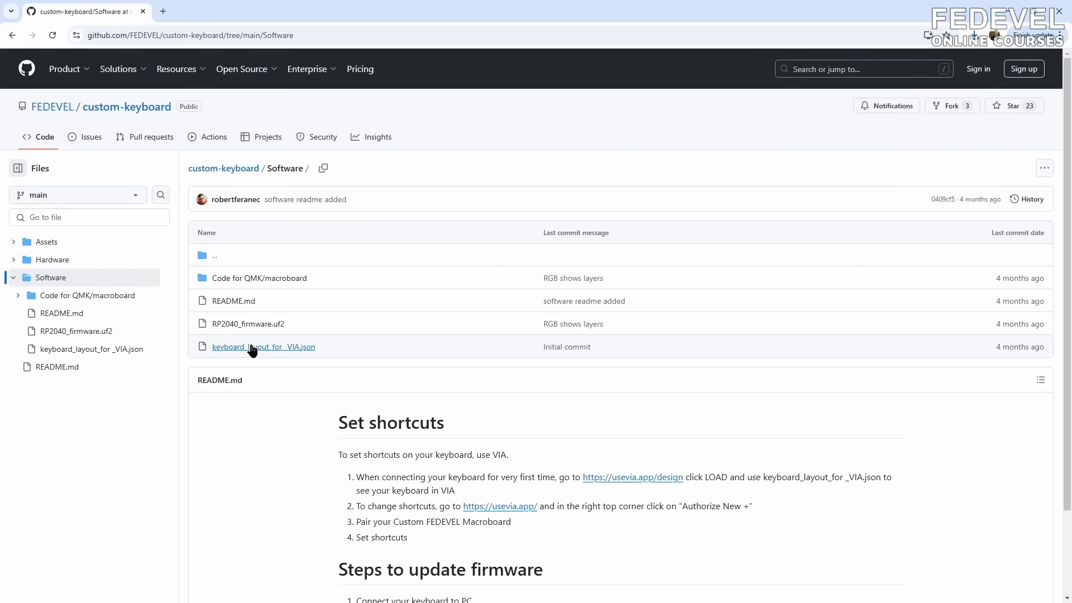
left_click(252, 348)
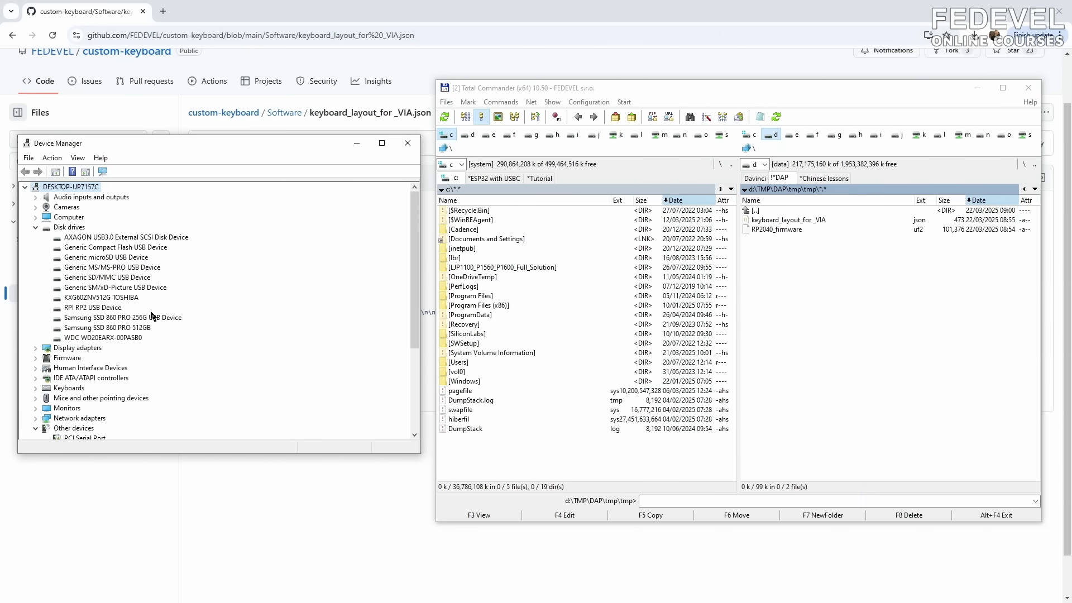
In Total Commander, copy RP2040_firmware.uf2 from d:\TMP\DAP\tmp\tmp to the root of the RPI-RP2 drive.
left_click(463, 165)
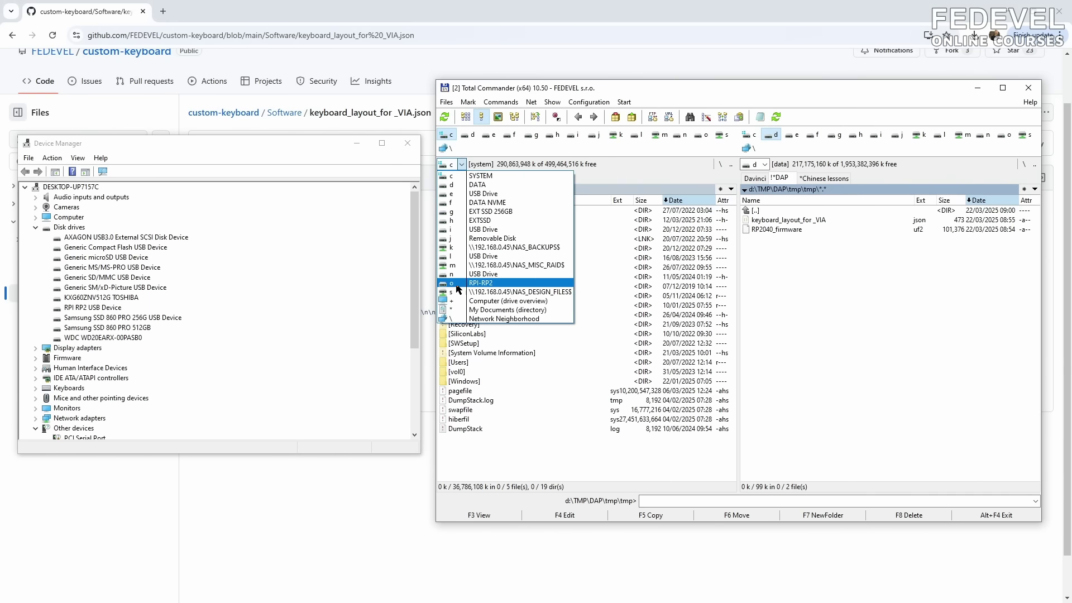
left_click(477, 284)
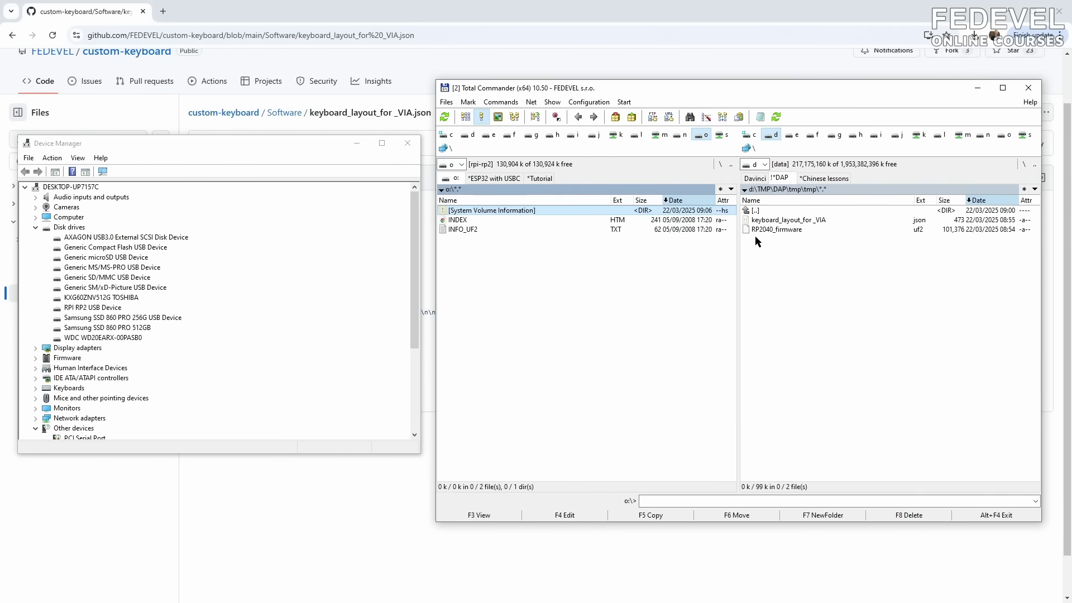
left_click(776, 231)
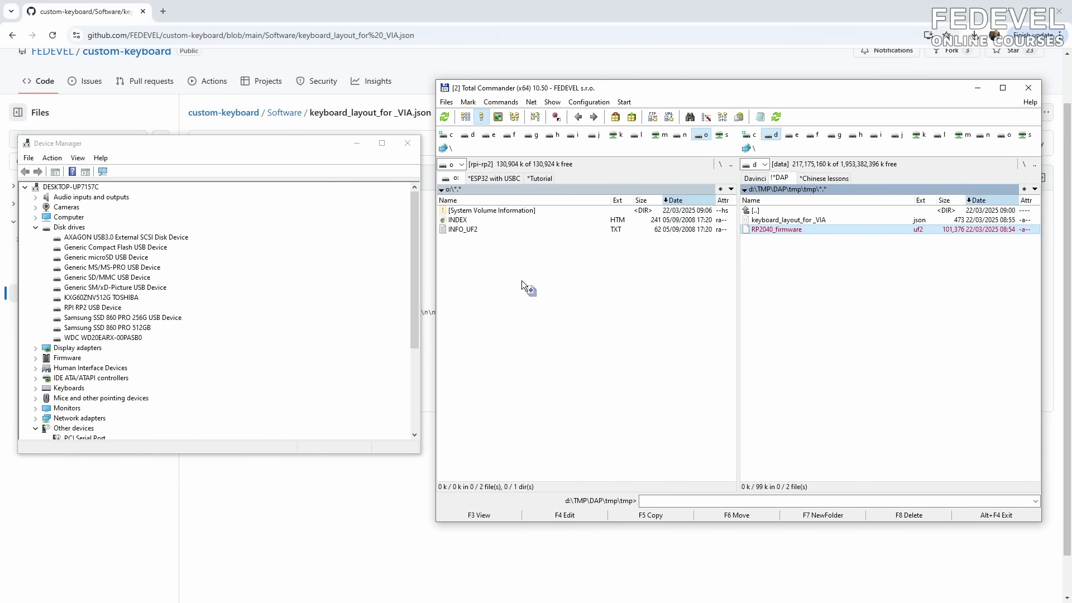
left_click_drag(521, 280, 521, 280)
left_click(605, 341)
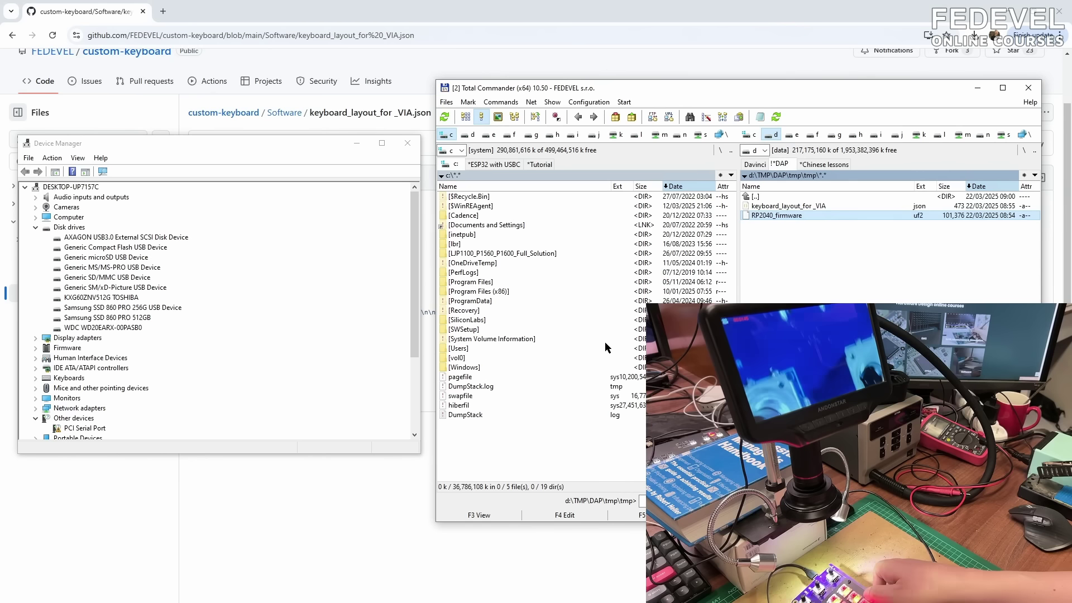
Check the drive list and Device Manager for the keyboard's storage, and copy RP2040_firmware.uf2 to the RPI-RP2 drive again.
left_click(462, 151)
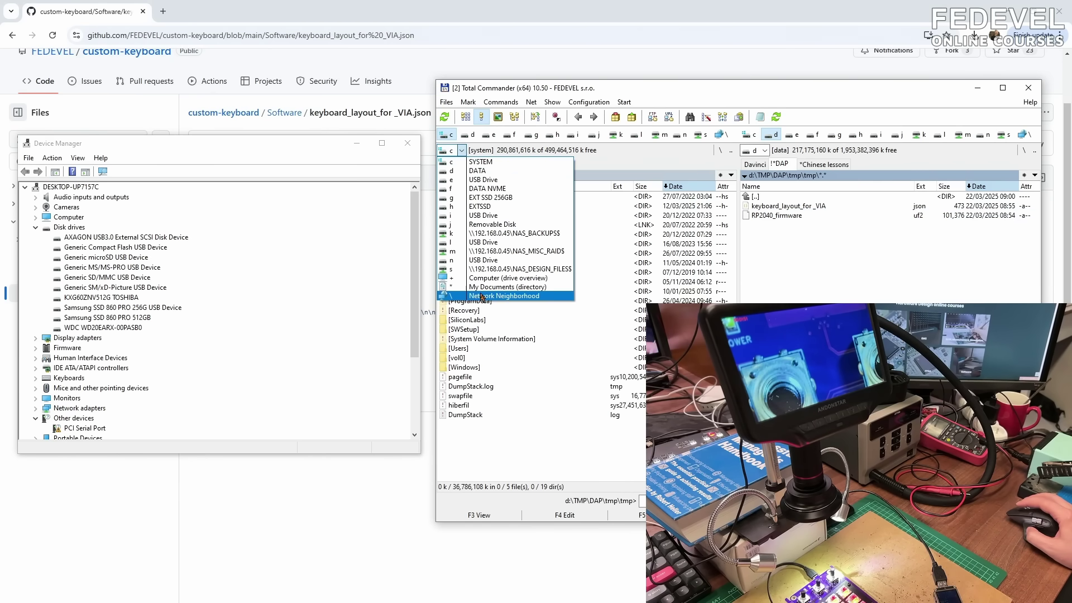
left_click(245, 144)
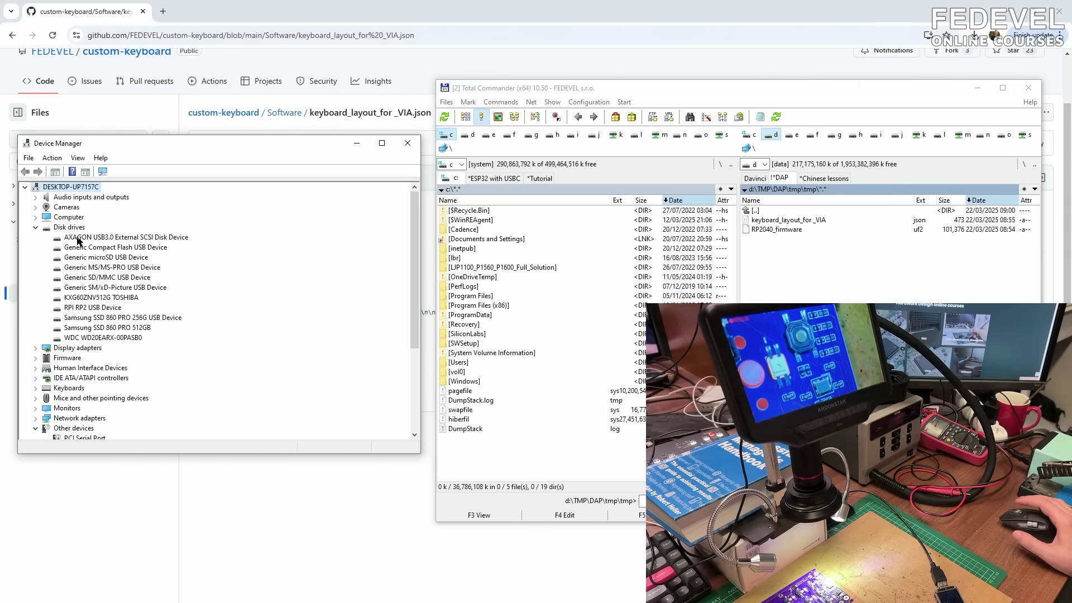
left_click(461, 164)
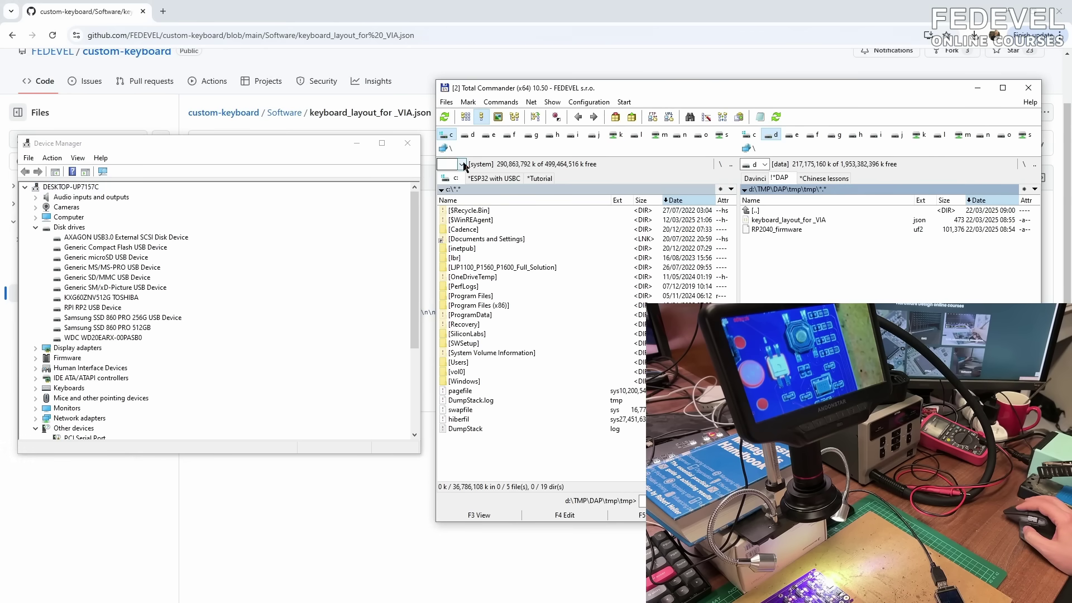
left_click(491, 282)
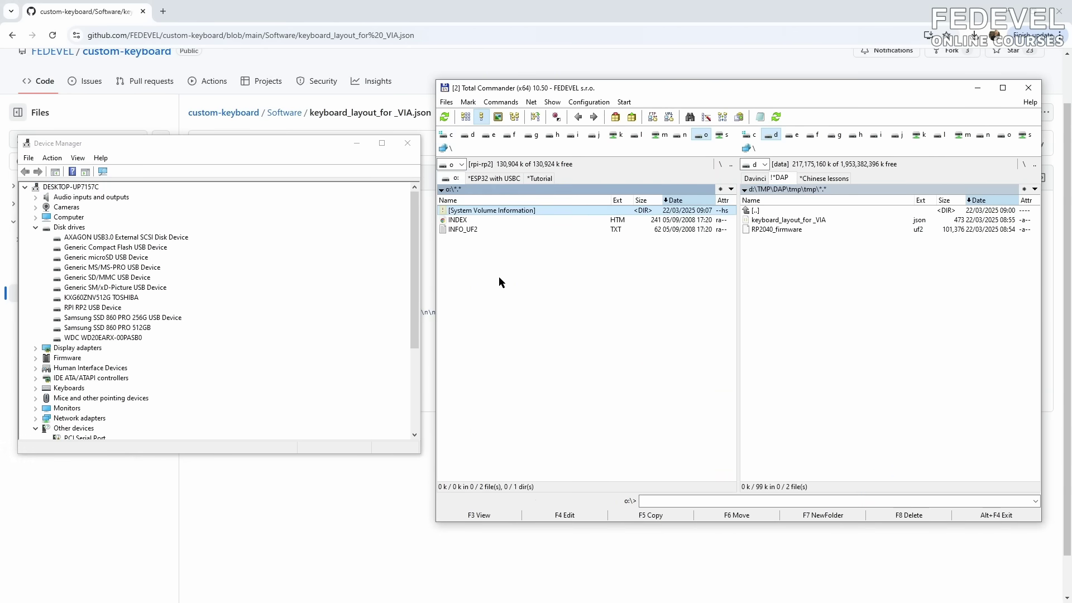
left_click(809, 231)
left_click_drag(678, 273, 565, 279)
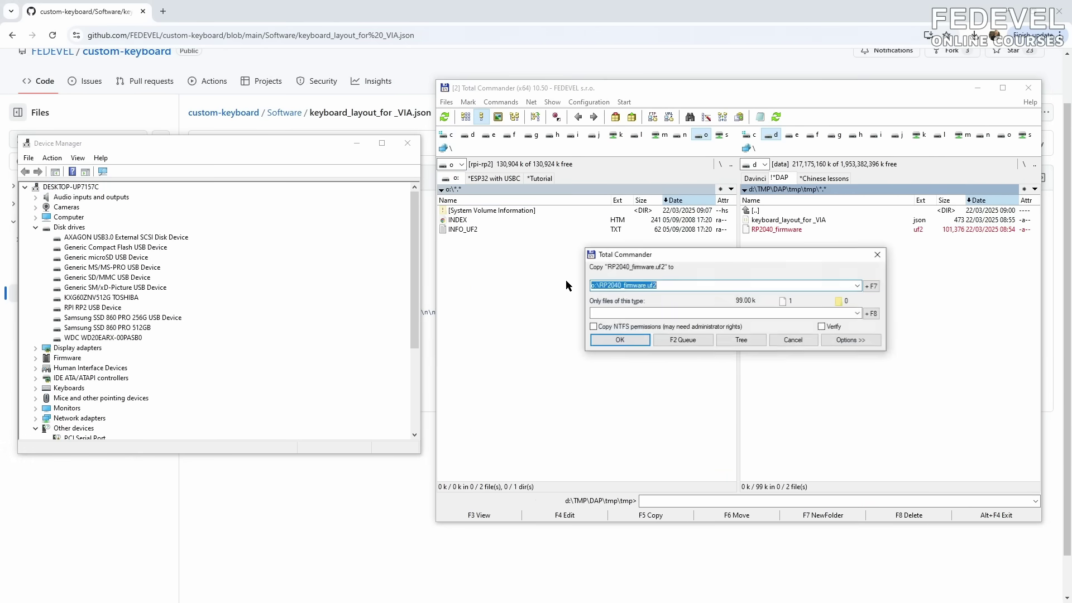
left_click(617, 340)
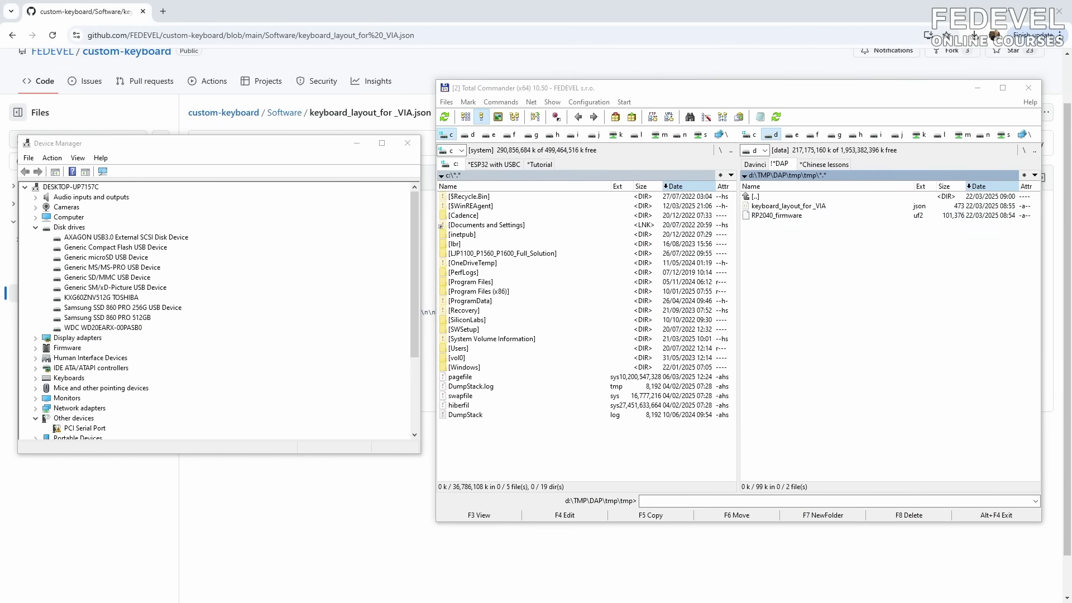
In a new Chrome incognito window, search for "via keyboard", reject Google's cookies, and launch the VIA web app from caniusevia.com.
key("ctrl+shift+n")
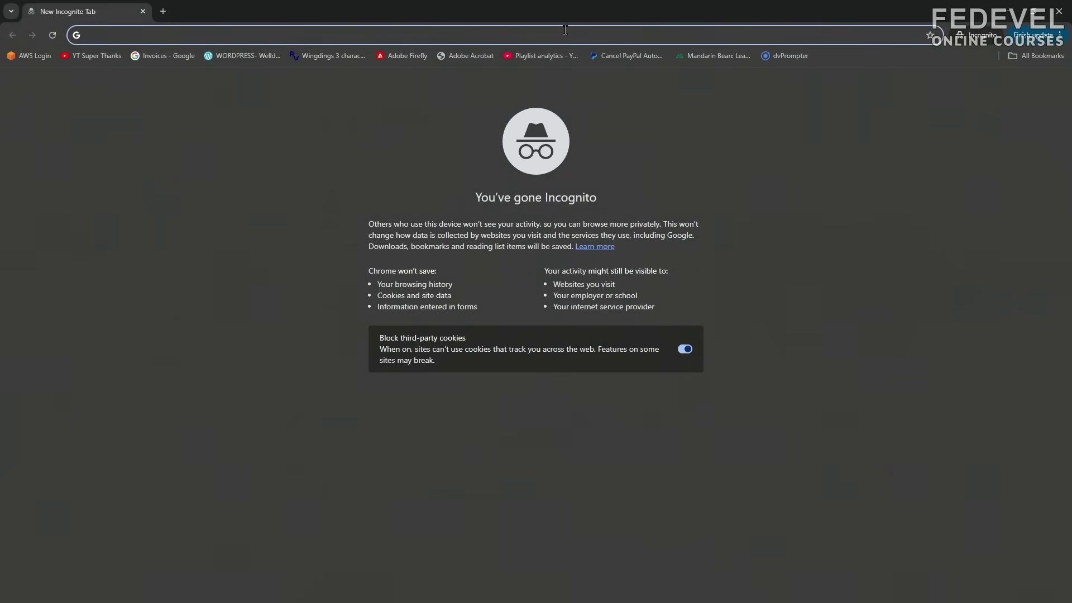
type("via keyboard")
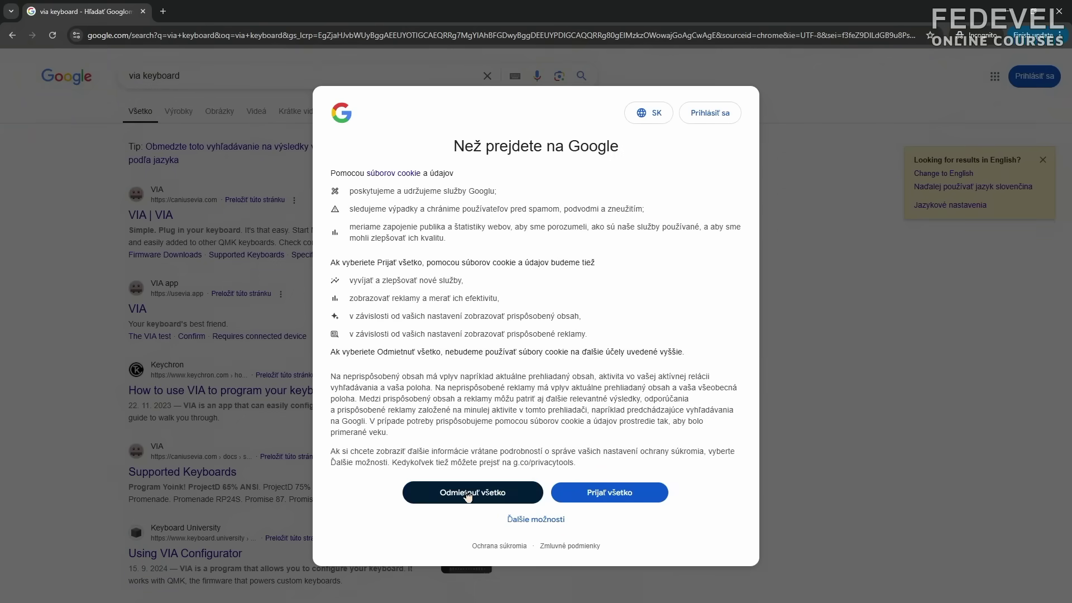
left_click(469, 491)
left_click(147, 223)
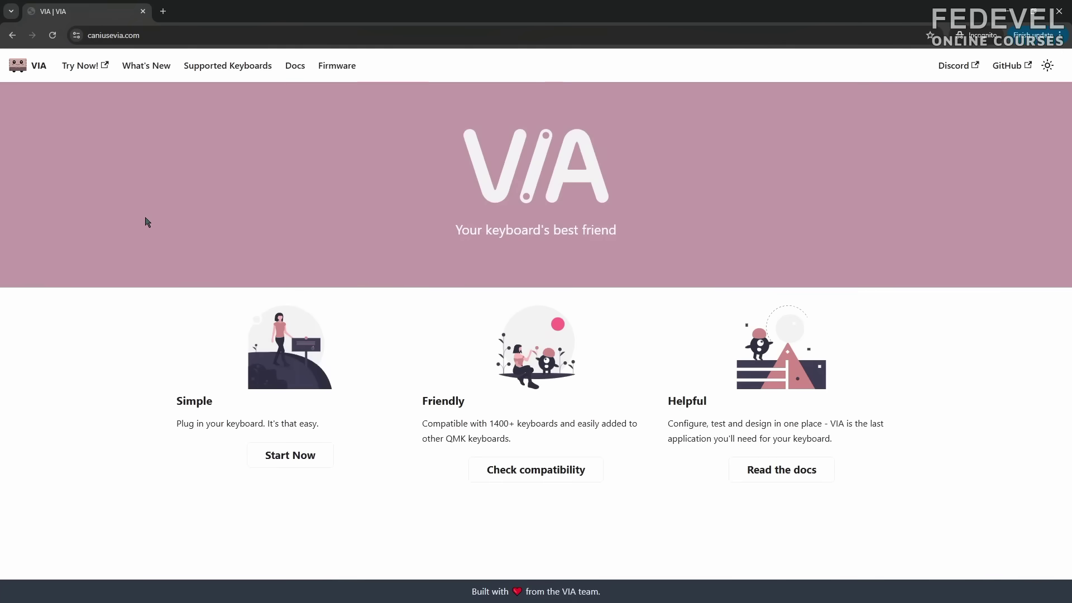
left_click(88, 66)
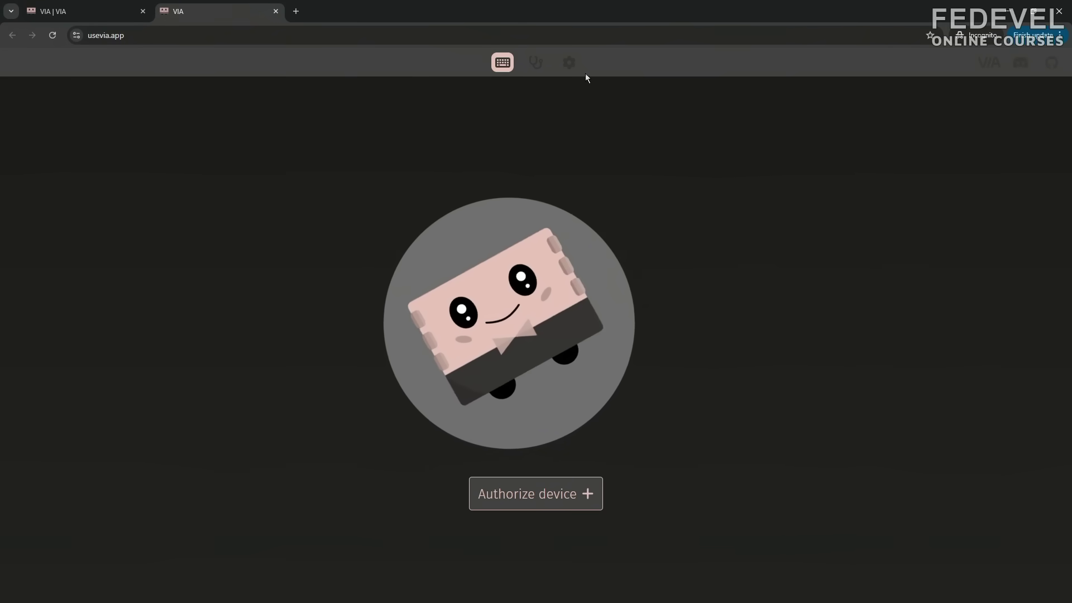
Enable Show Design tab in the VIA settings, open the design page and accept its development notice.
left_click(568, 64)
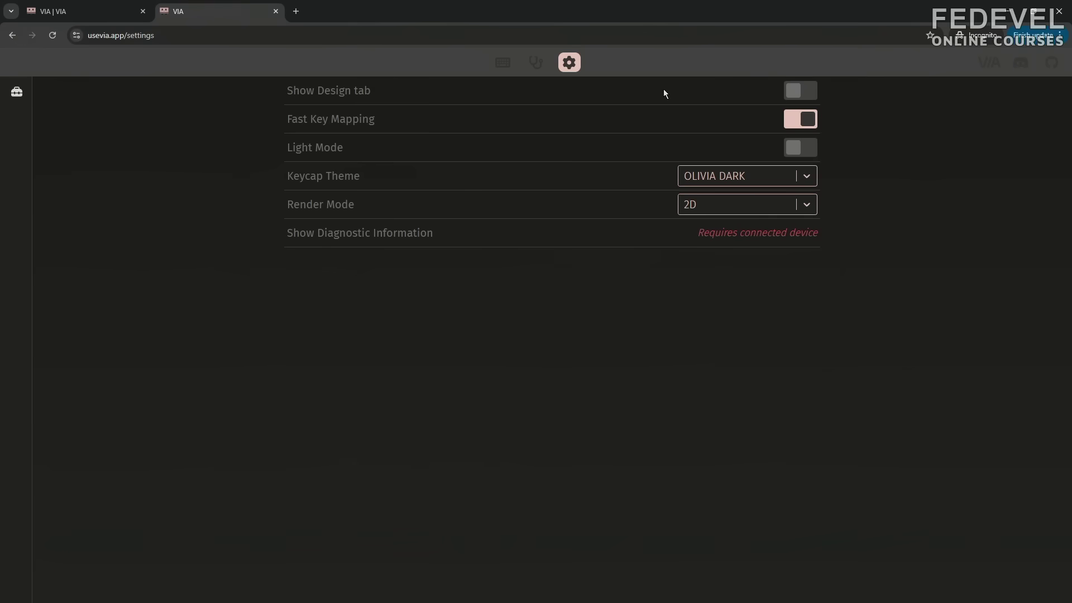
left_click(798, 93)
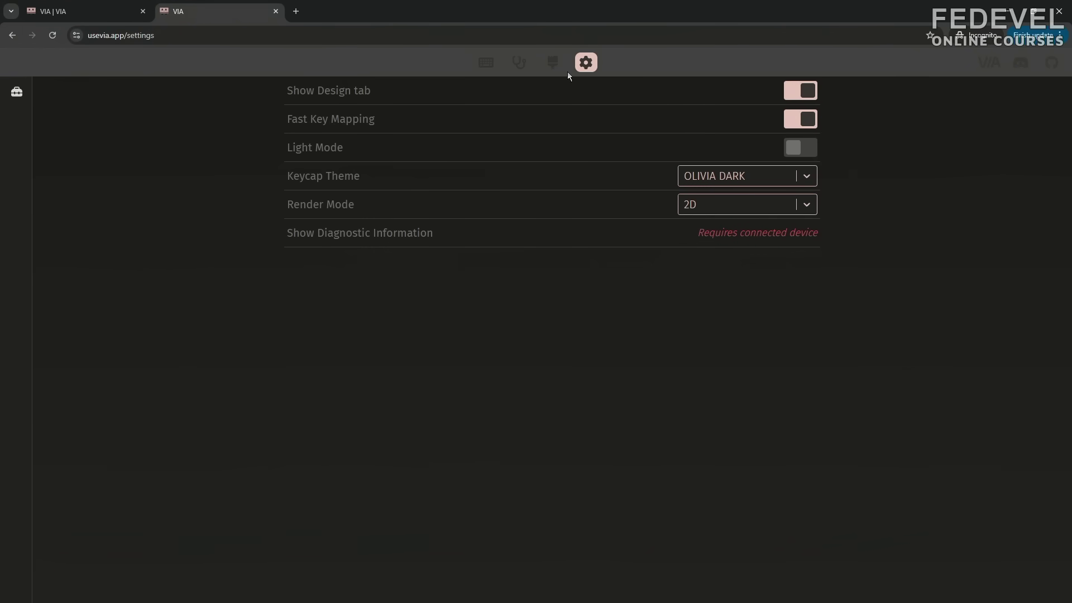
left_click(555, 63)
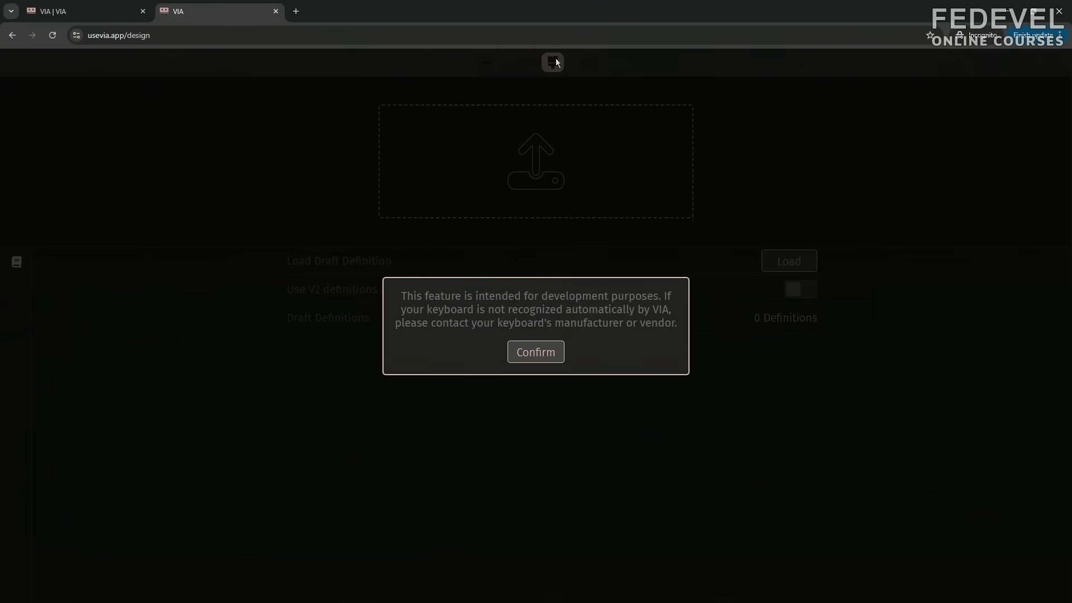
left_click(535, 353)
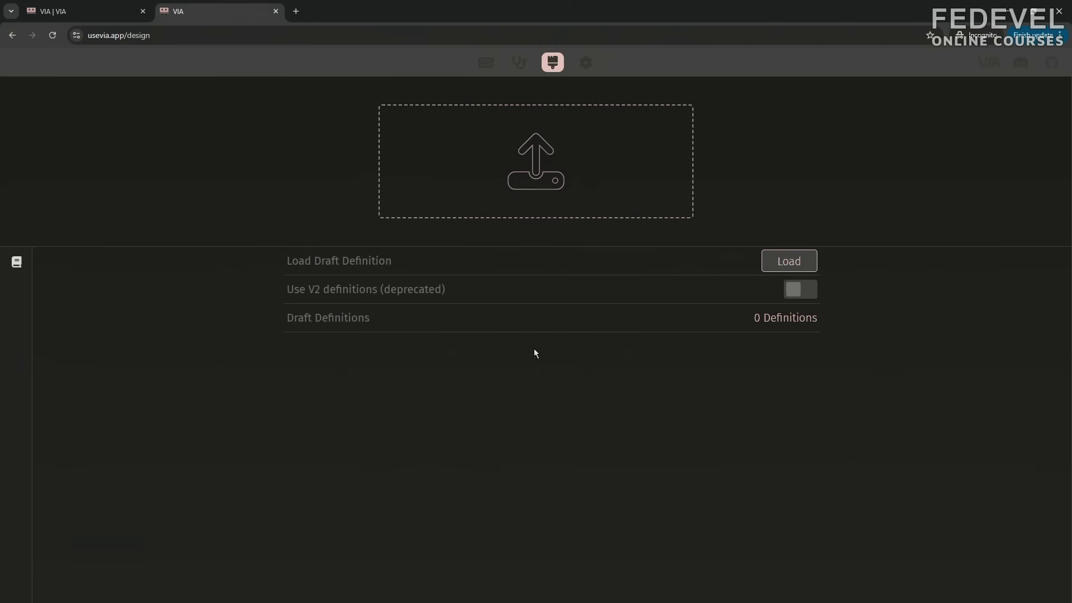
Load keyboard_layout_for _VIA.json from D:\TMP\DAP\tmp\tmp as a draft definition, using the folder path copied from Total Commander.
left_click(775, 264)
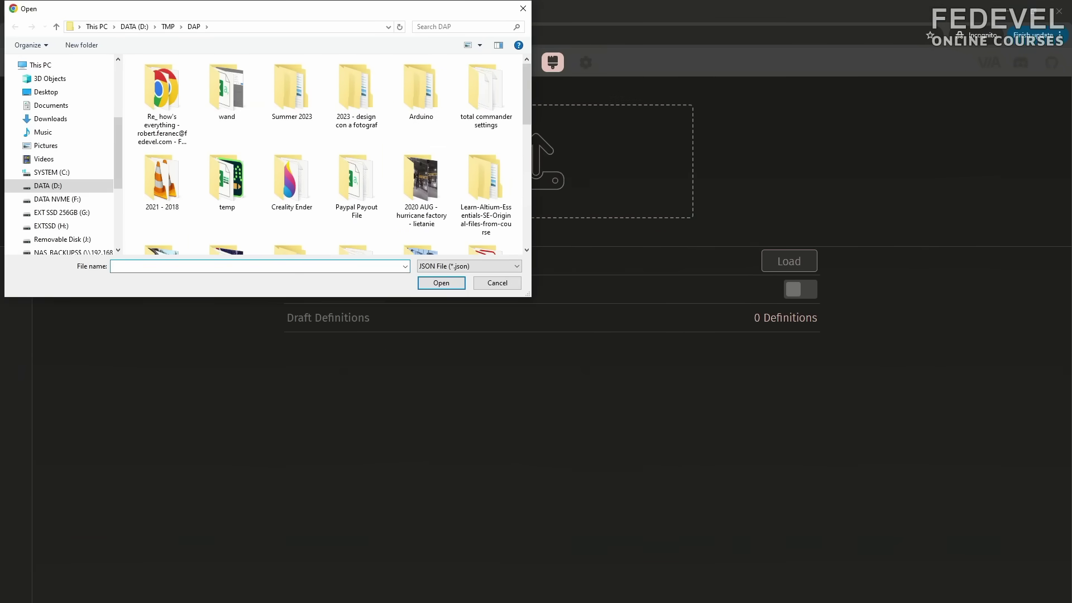
key("alt+Tab")
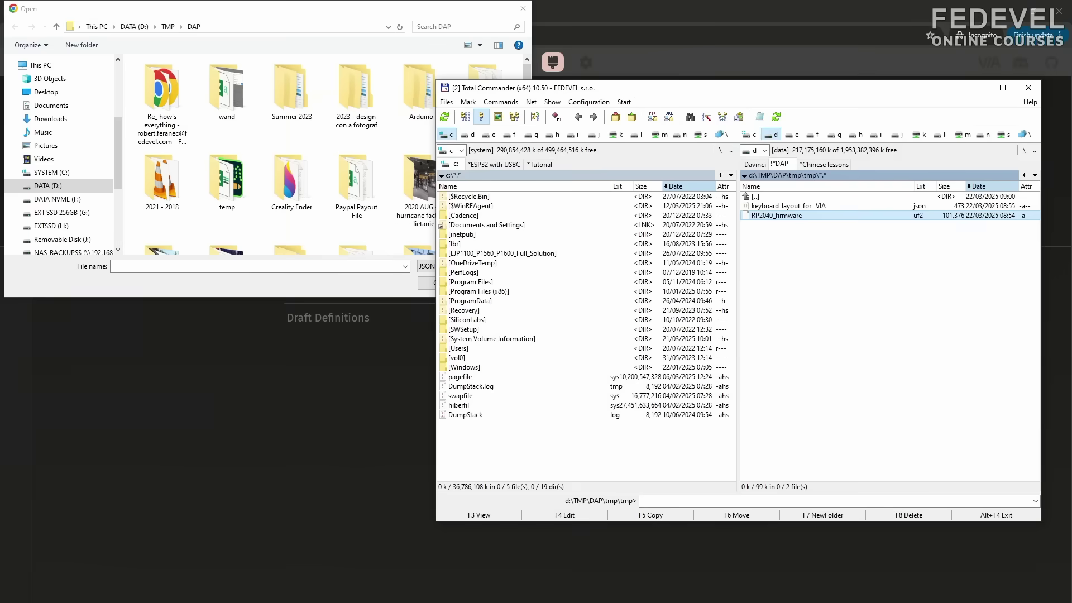
left_click(848, 177)
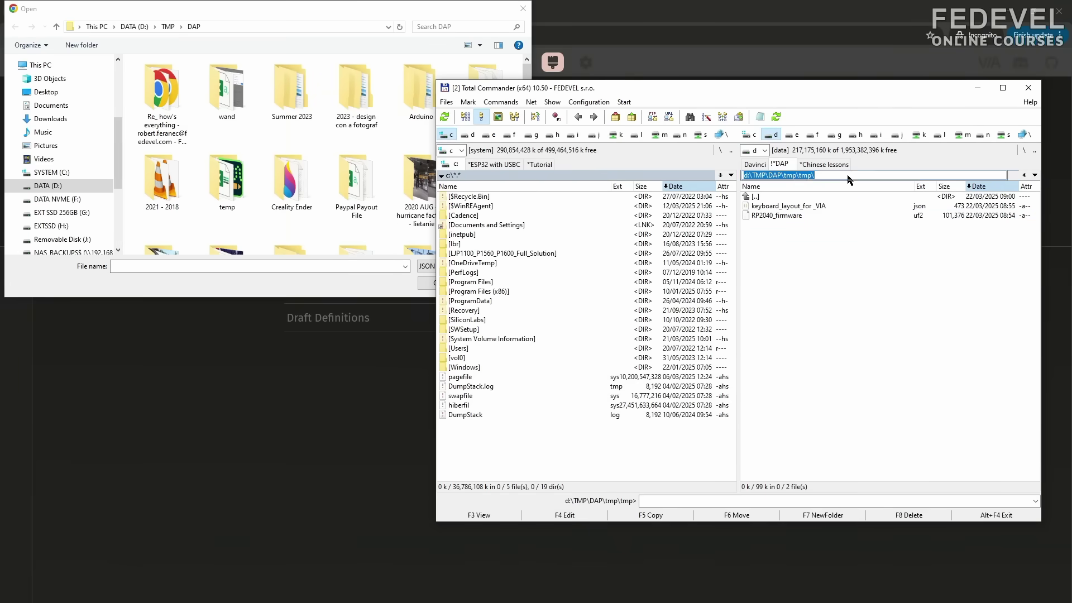
right_click(784, 176)
left_click(809, 211)
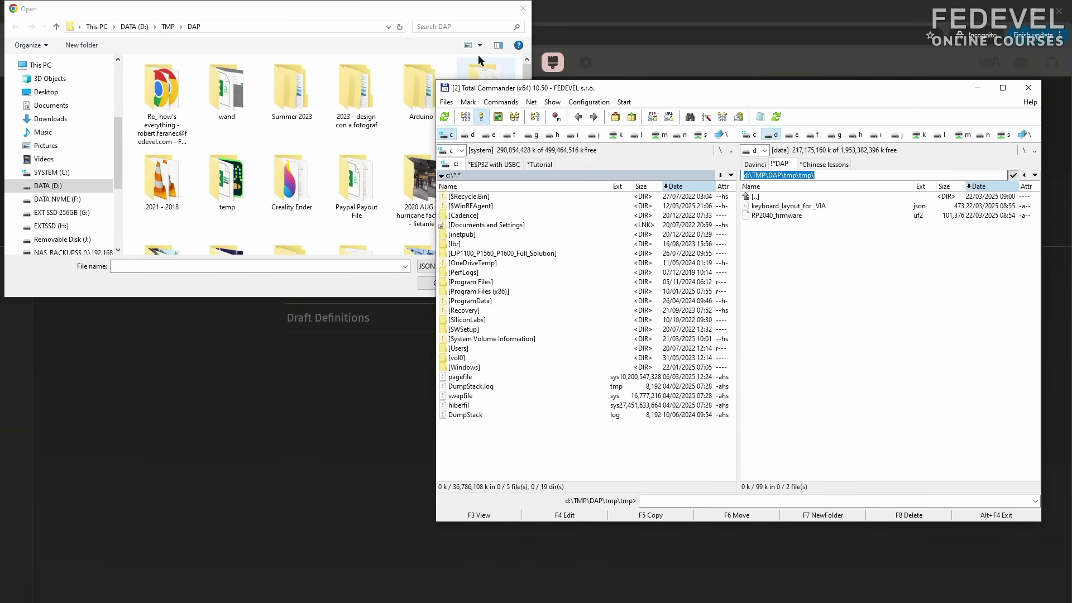
left_click(404, 12)
right_click(353, 265)
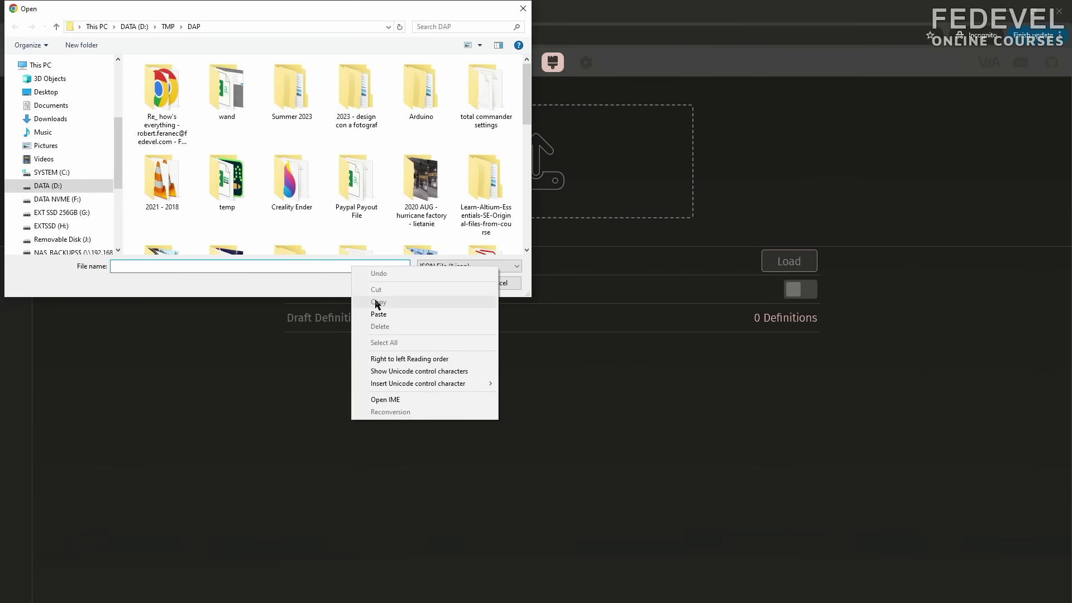
left_click(377, 312)
left_click(442, 283)
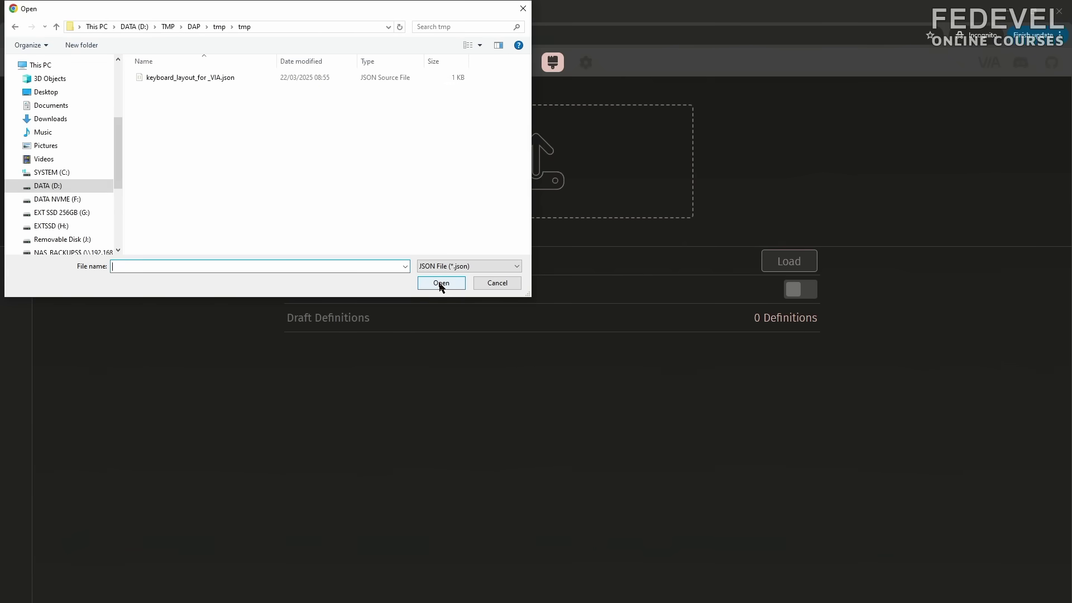
left_click(218, 79)
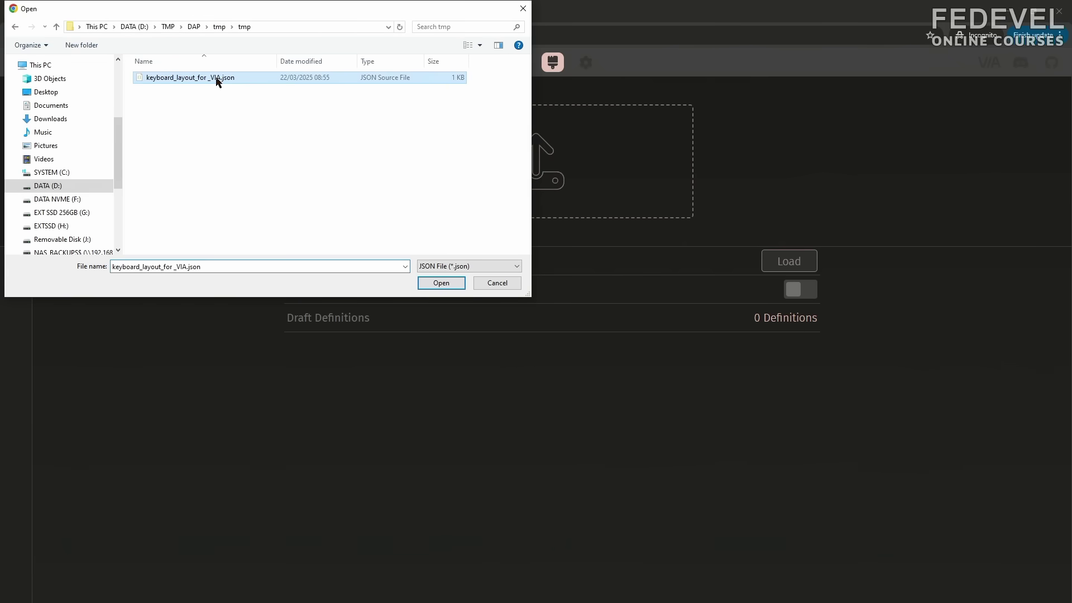
left_click(441, 283)
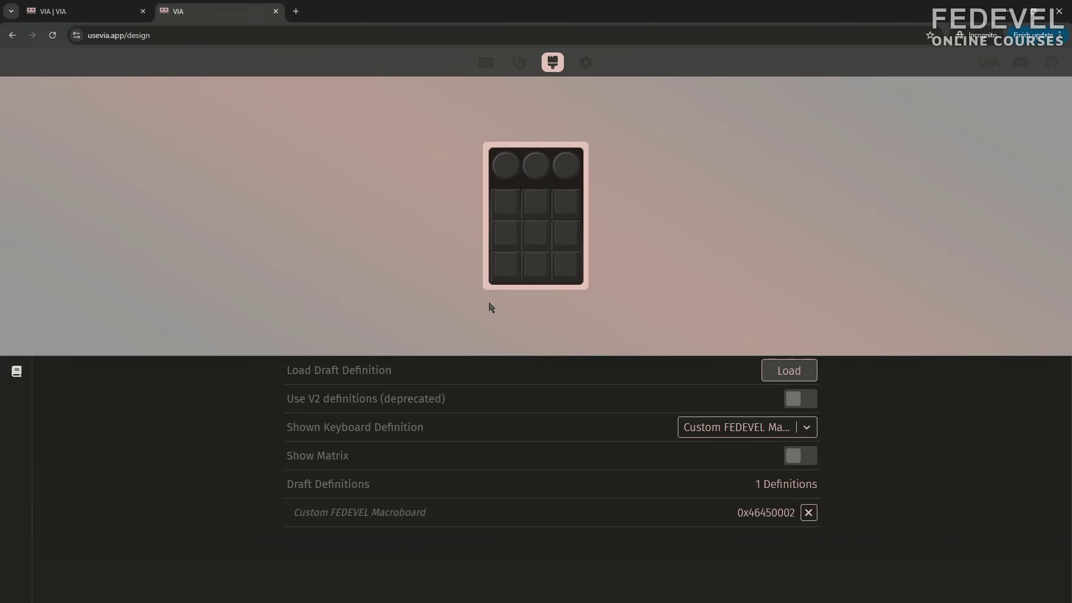
Authorize the Custom FEDEVEL Macroboard in VIA's key configuration page and connect to it.
left_click(486, 64)
left_click(540, 492)
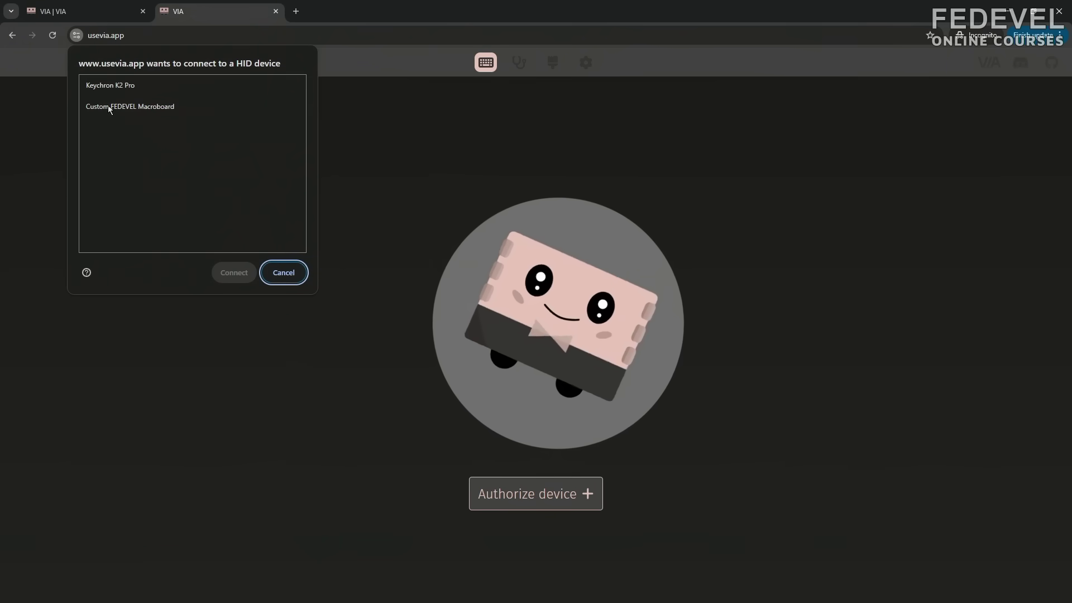
left_click(145, 107)
left_click(233, 273)
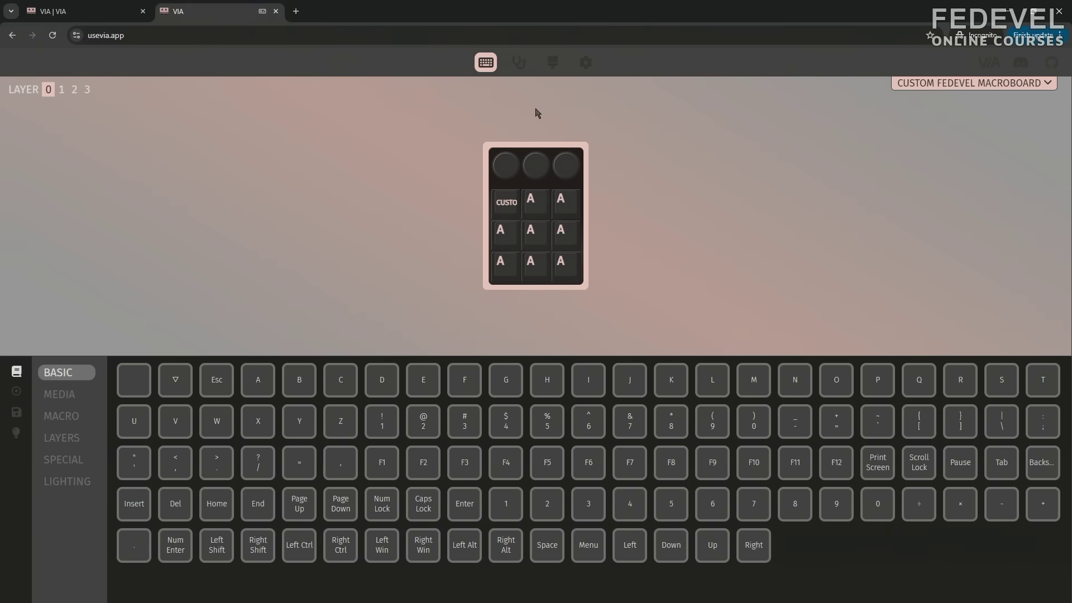
Show VIA's layout save and load options, and open custom_key_assigment_for_fedevel_macroboard_layout_test.json in the GitHub repository's Software folder.
left_click(16, 416)
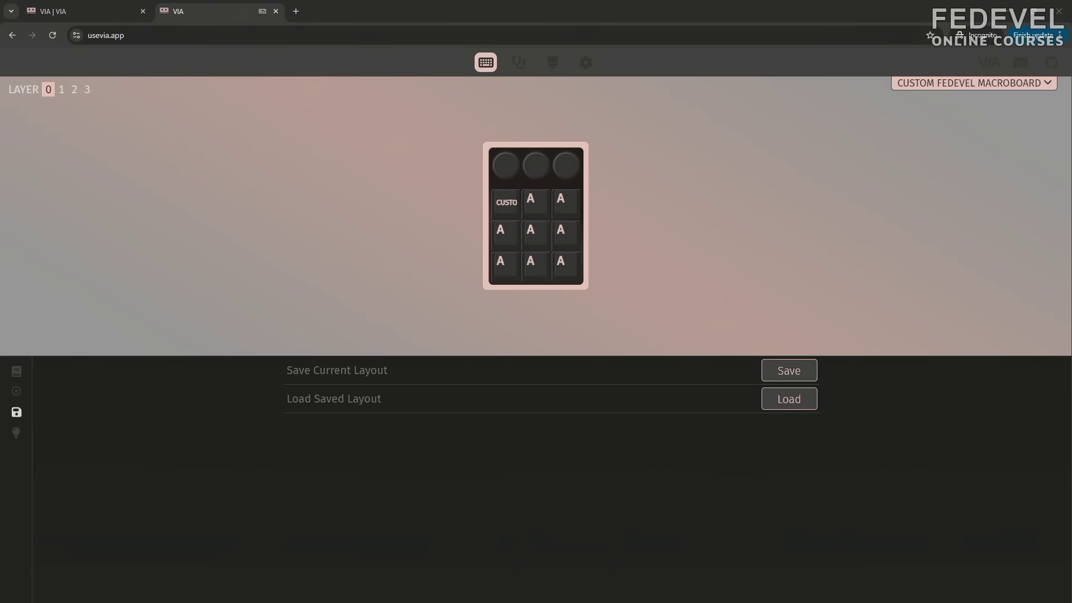
key("alt+Tab")
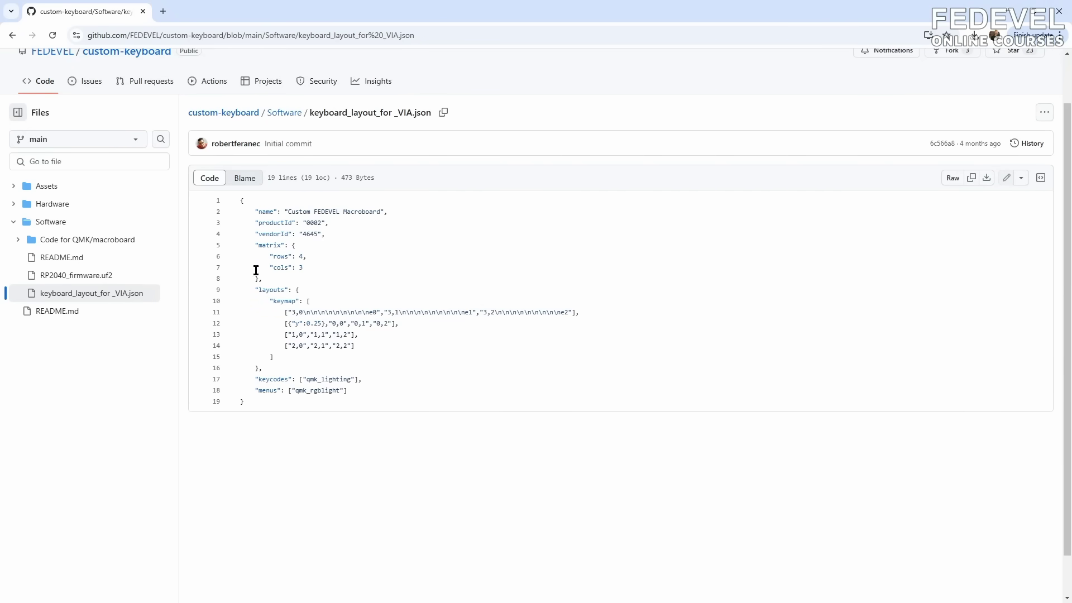
left_click(285, 115)
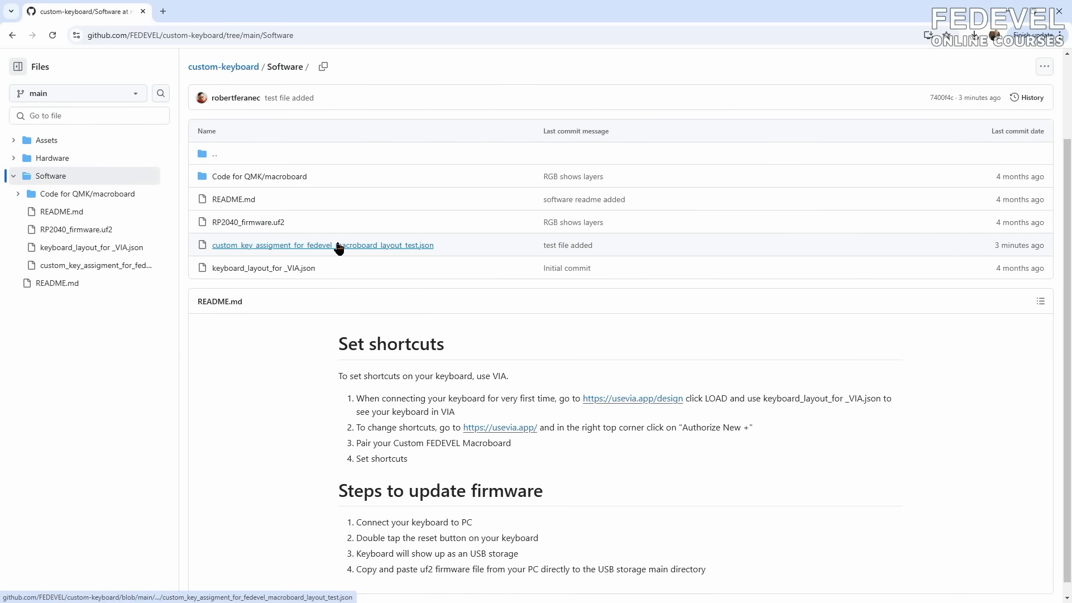
left_click(393, 246)
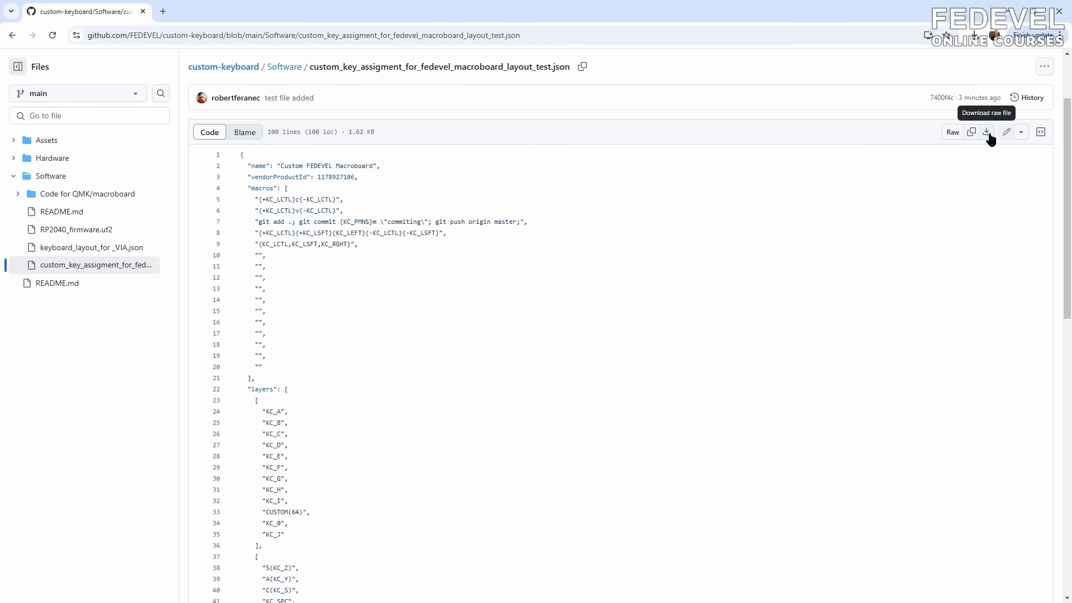
Check the downloaded key assignment file in Total Commander and load custom_key_assigment_for_fedevel_macroboard_layout_test (1).json from D:\TMP\DAP\tmp\tmp as VIA's saved layout.
key("alt+Tab")
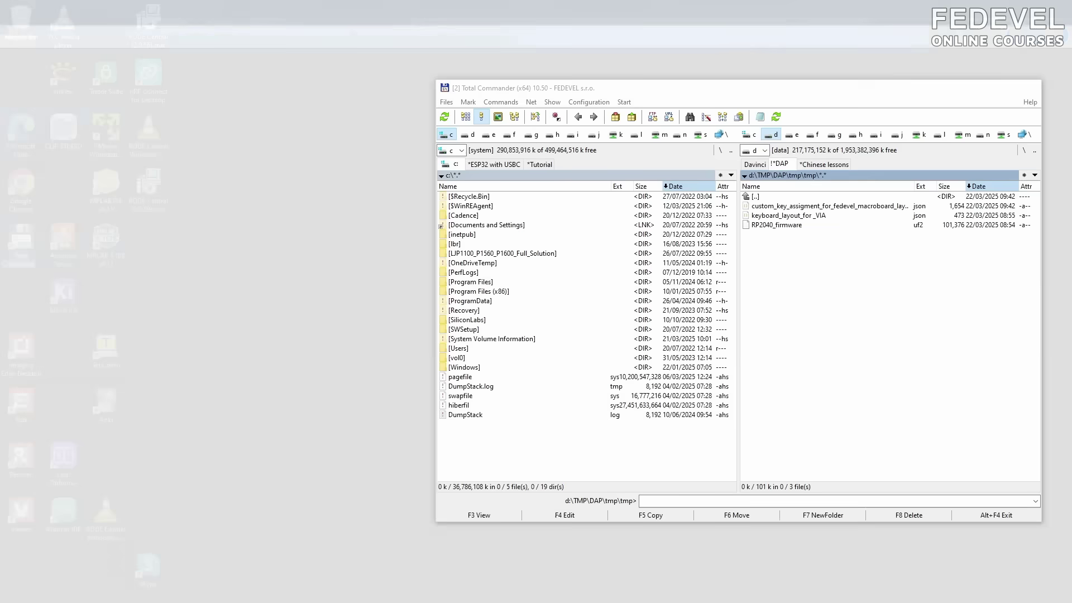
left_click(860, 206)
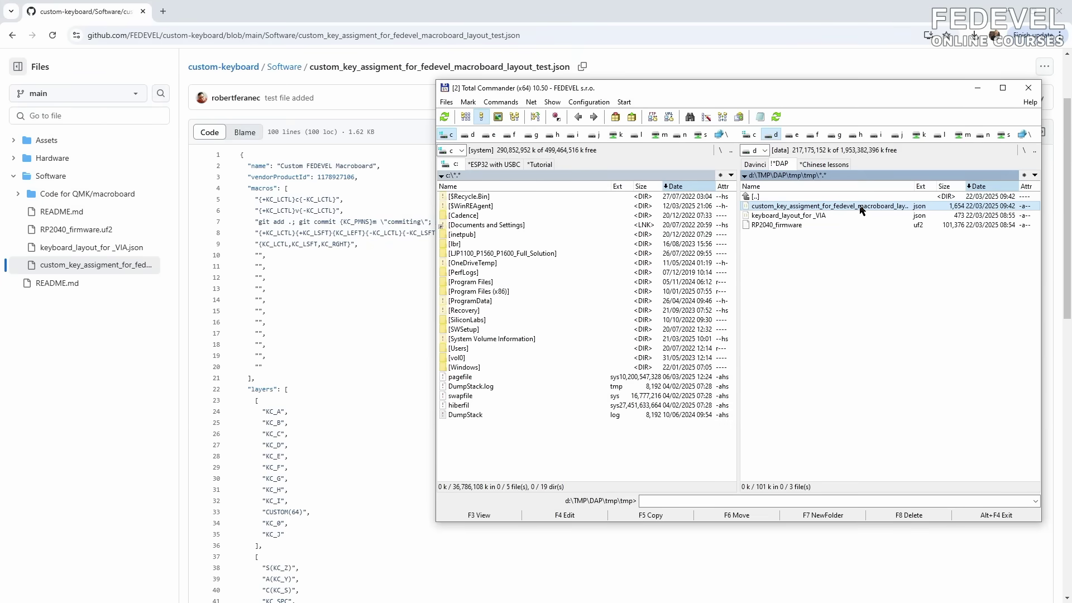
key("Return")
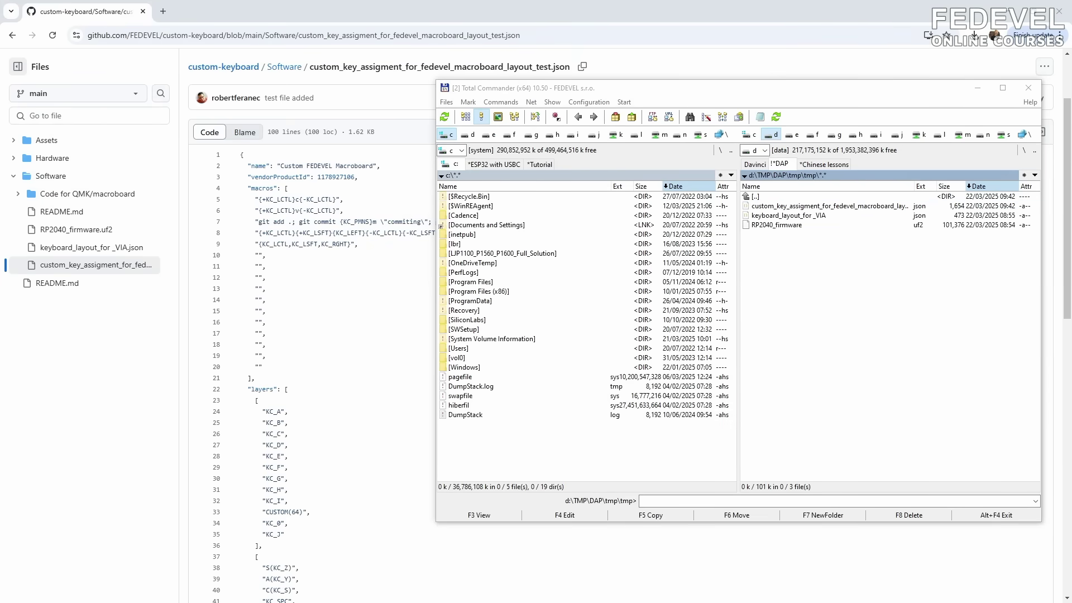
key("alt+Tab")
left_click(795, 401)
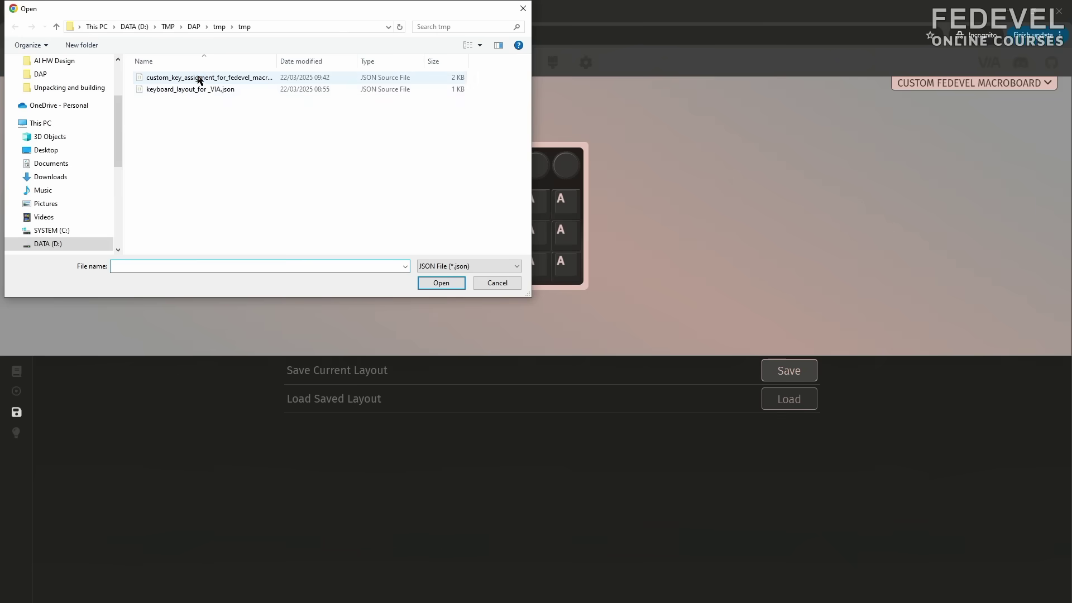
left_click(262, 77)
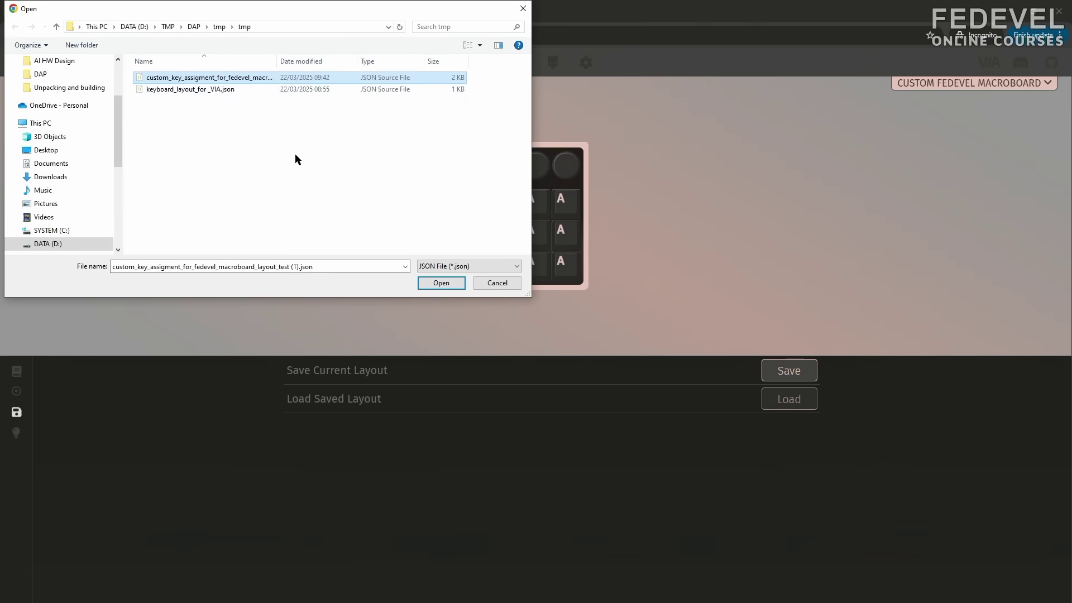
left_click(439, 285)
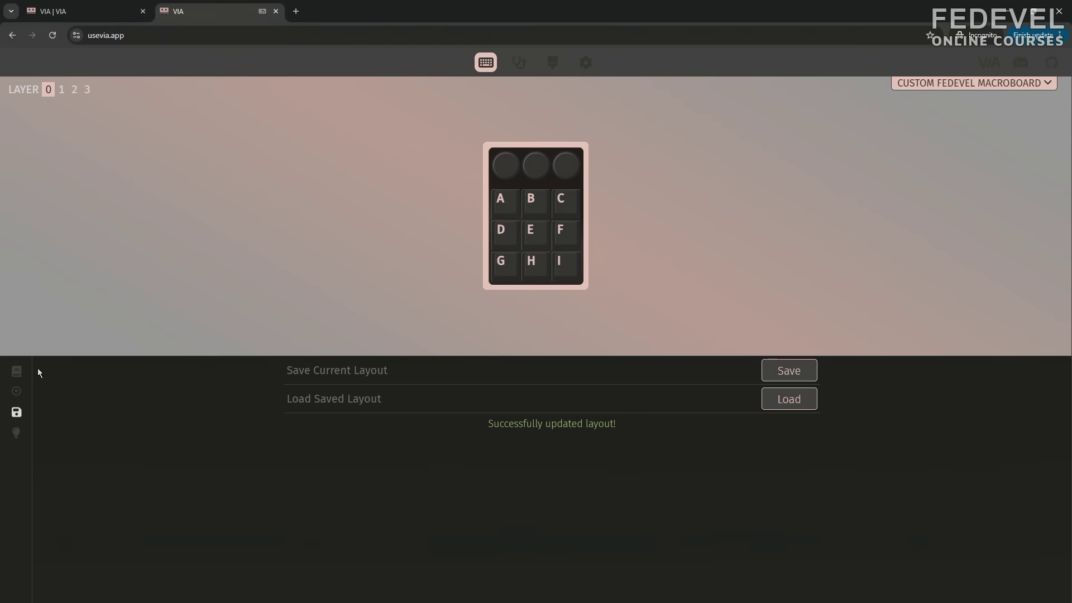
Examine the macroboard's key assignments on layers 0 to 3 and the rotation and press assignments of its encoders.
left_click(13, 374)
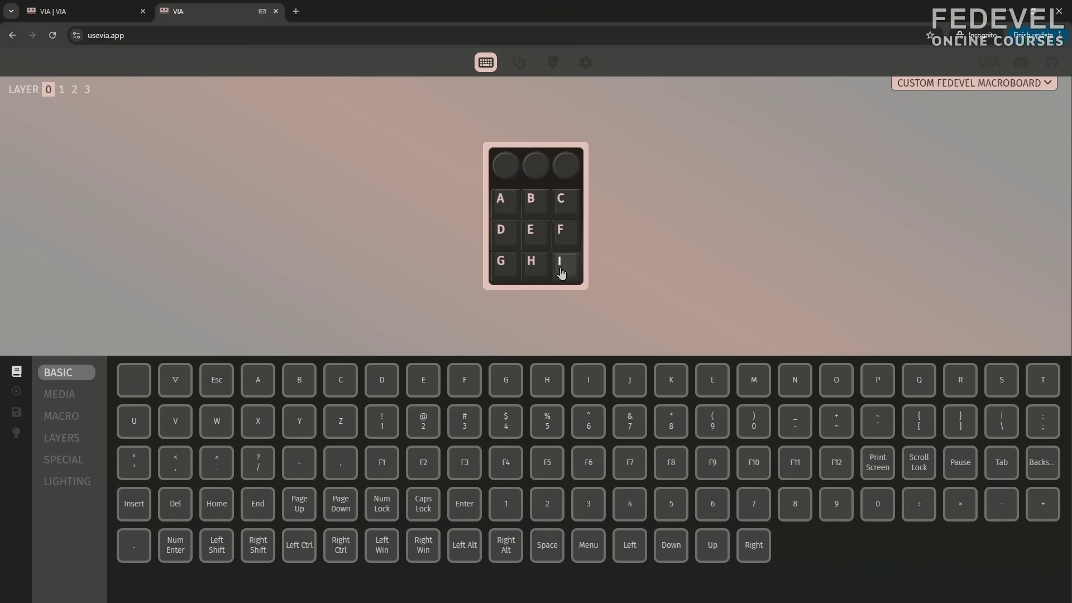
left_click(508, 169)
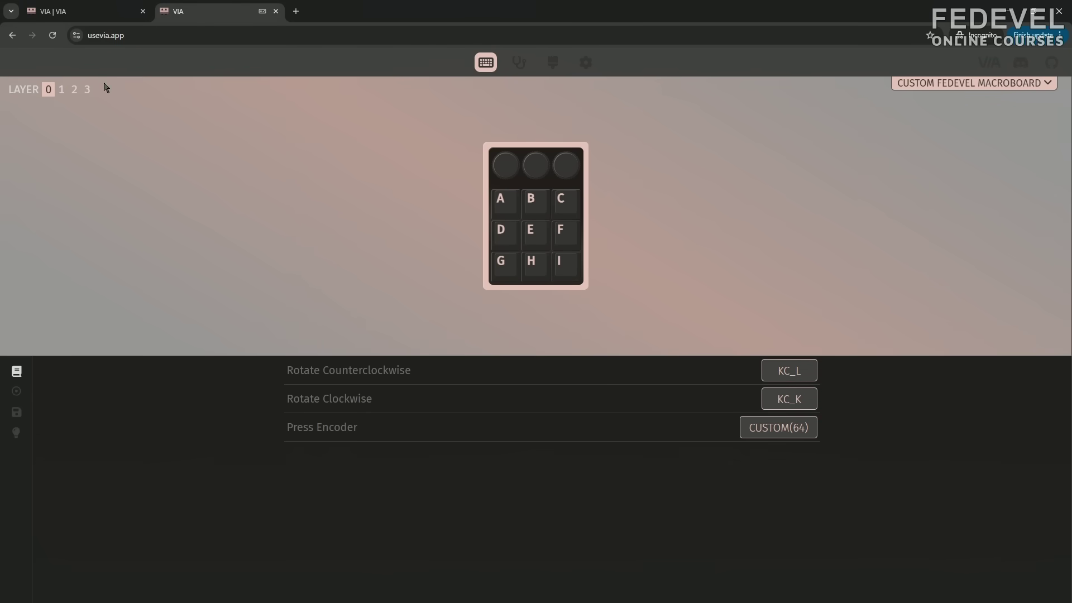
left_click(534, 166)
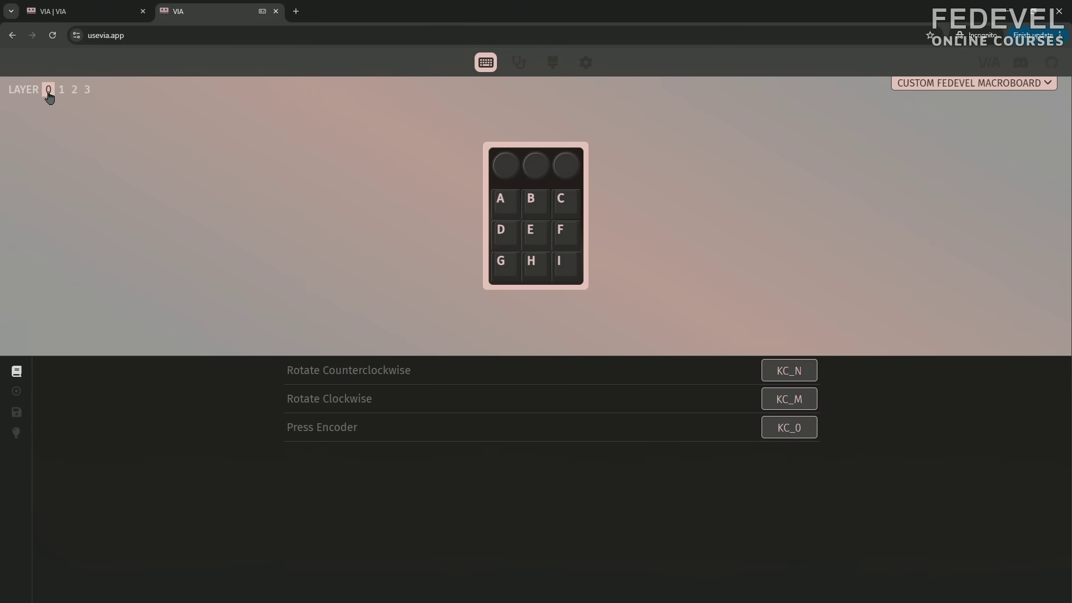
left_click(63, 94)
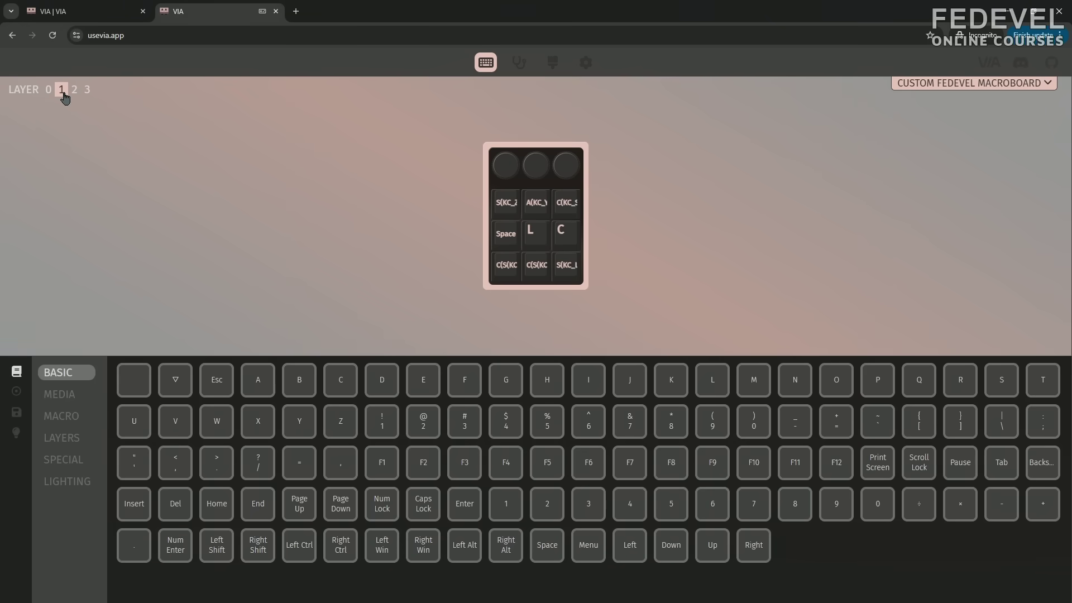
left_click(536, 165)
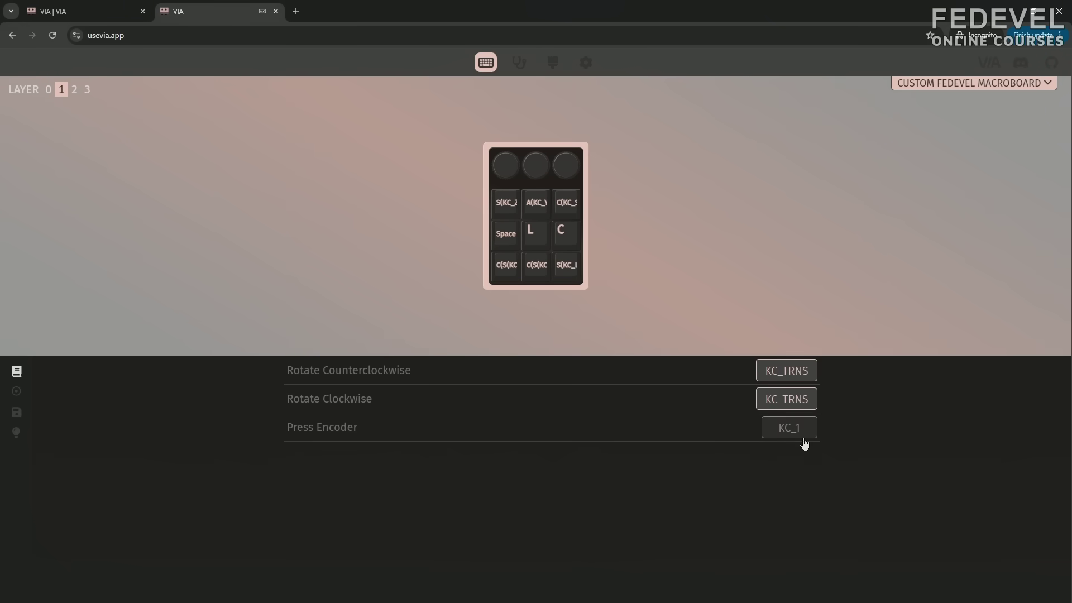
left_click(85, 94)
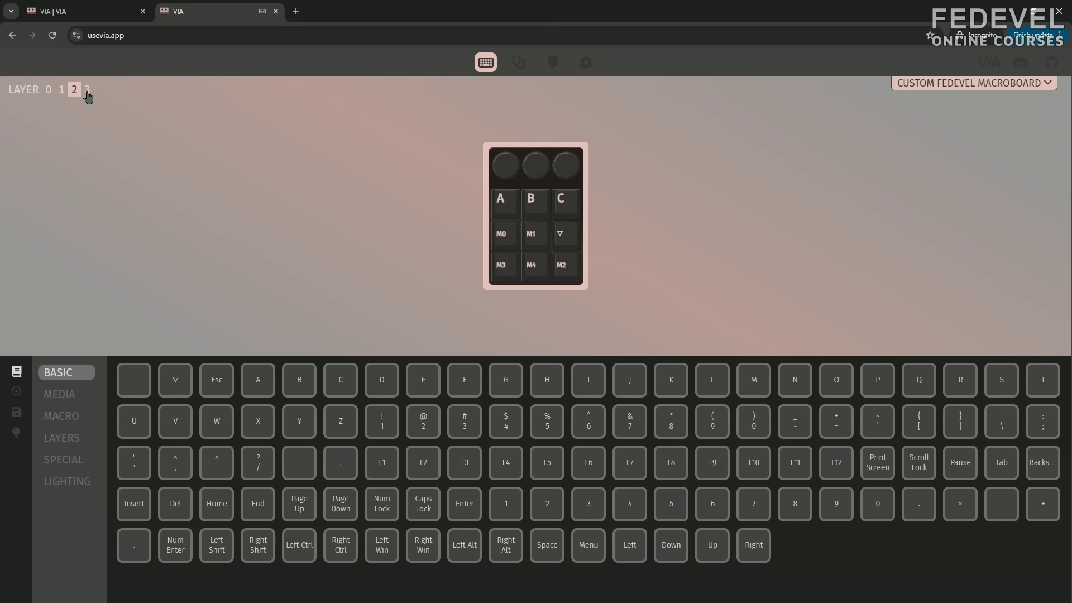
left_click(531, 162)
left_click(87, 89)
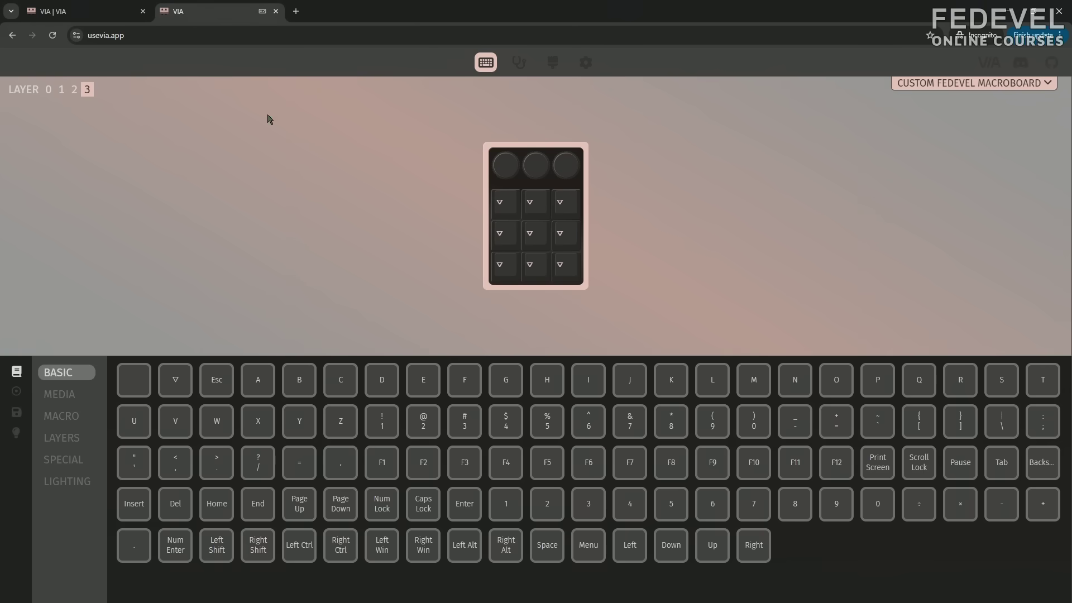
left_click(538, 169)
left_click(52, 93)
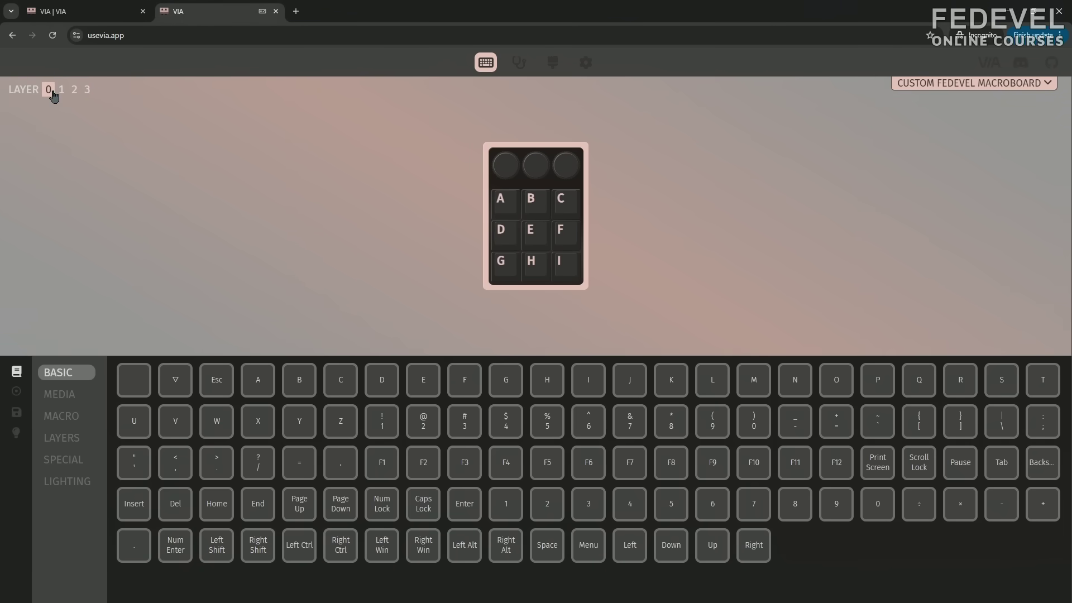
left_click(562, 168)
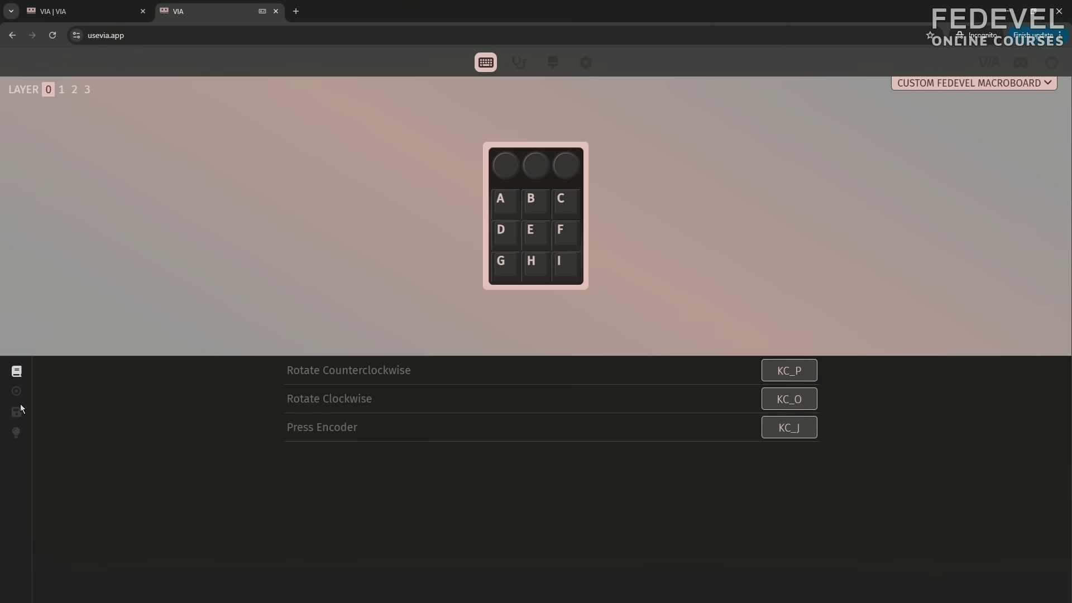
left_click(17, 372)
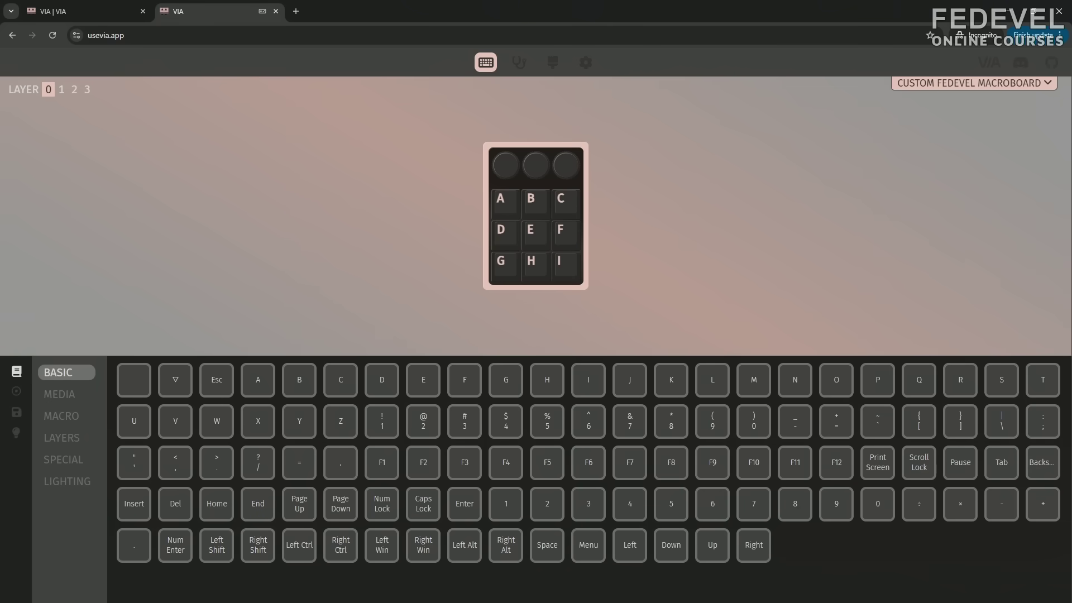
Switch to the empty Notepad document and test the macroboard's nine layer 0 keys by entering abcdefghi.
key("alt+Tab")
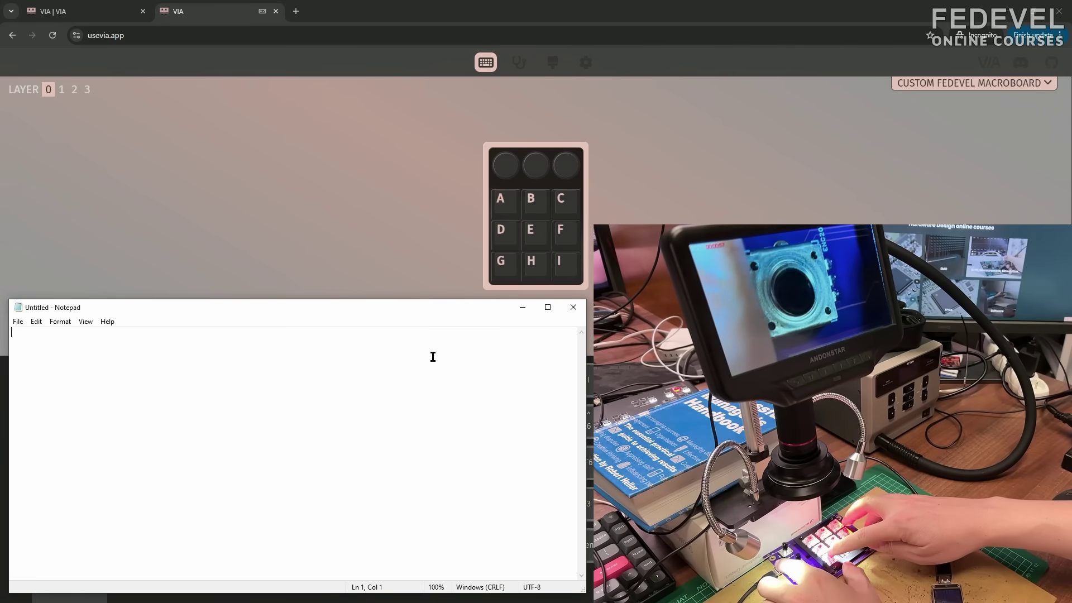
type("abc")
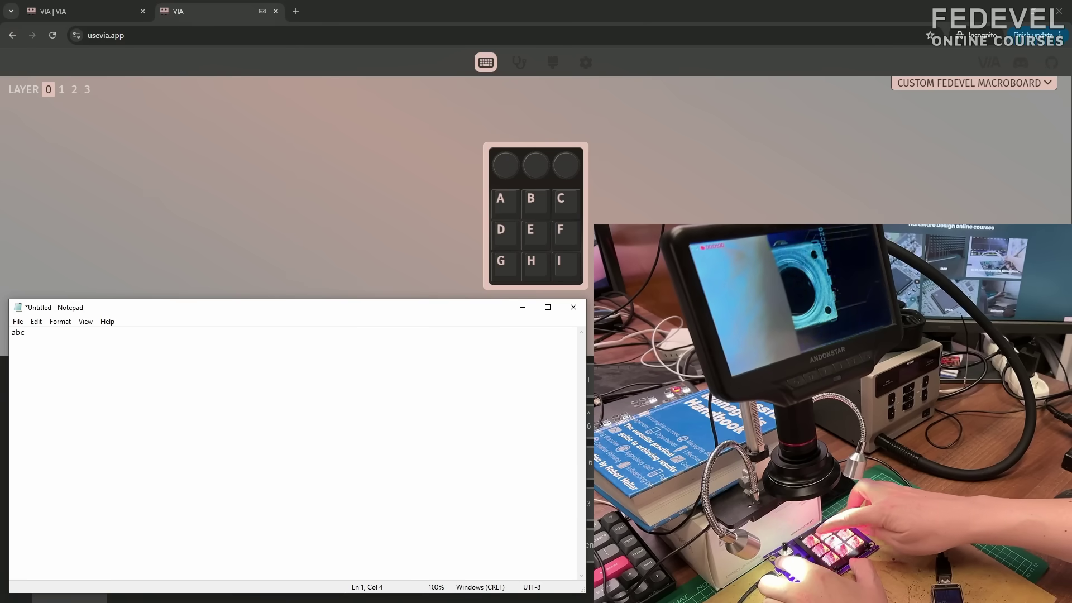
type("defghi")
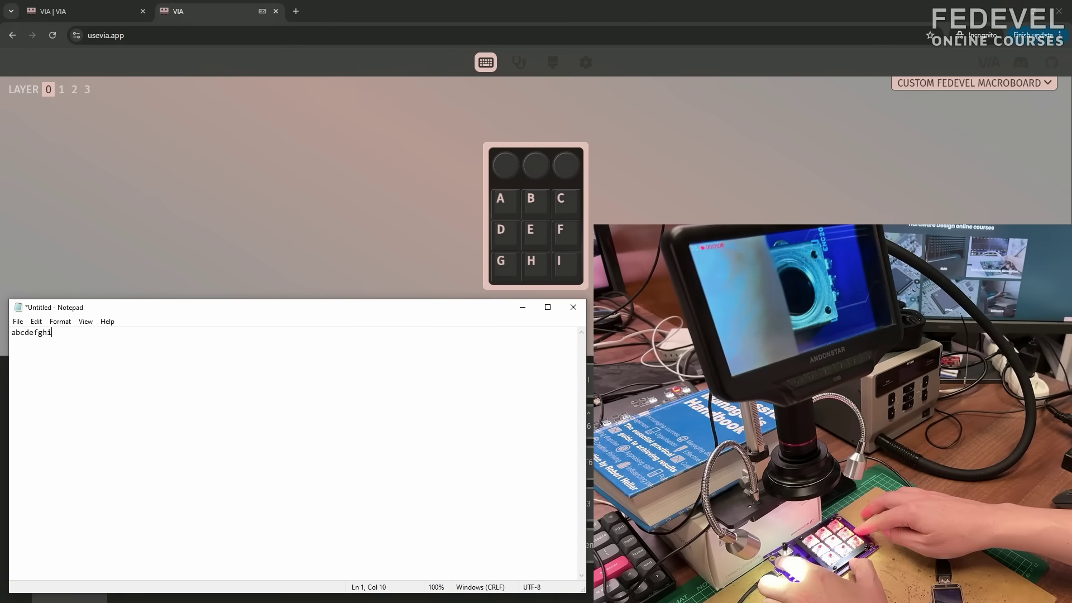
Test rotating the three encoders in both directions in Notepad, entering repeated k, l, m, n, o and p characters.
type("k")
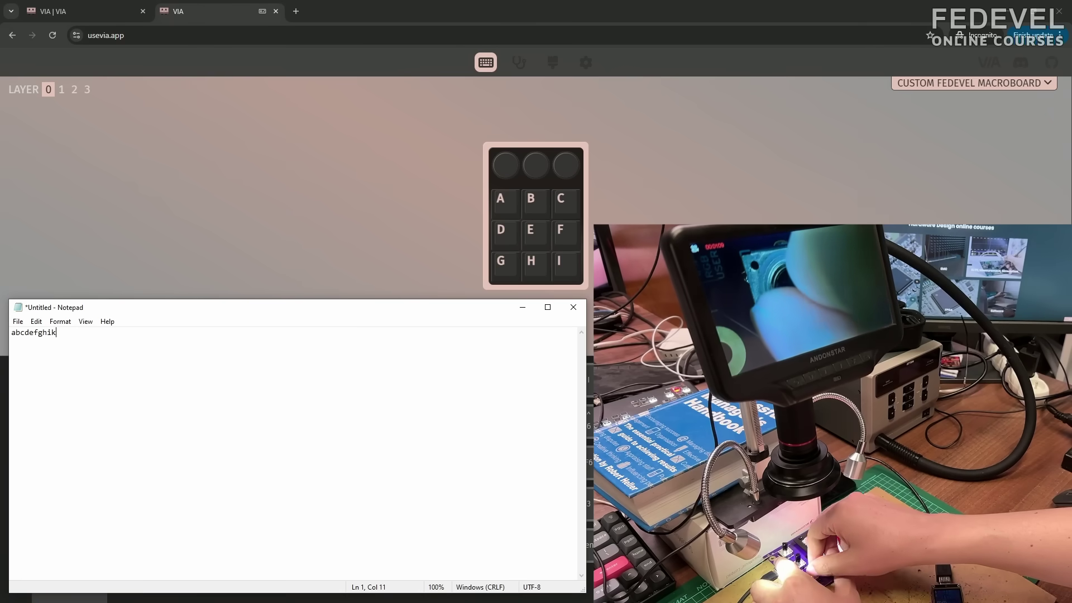
type("kkklllll")
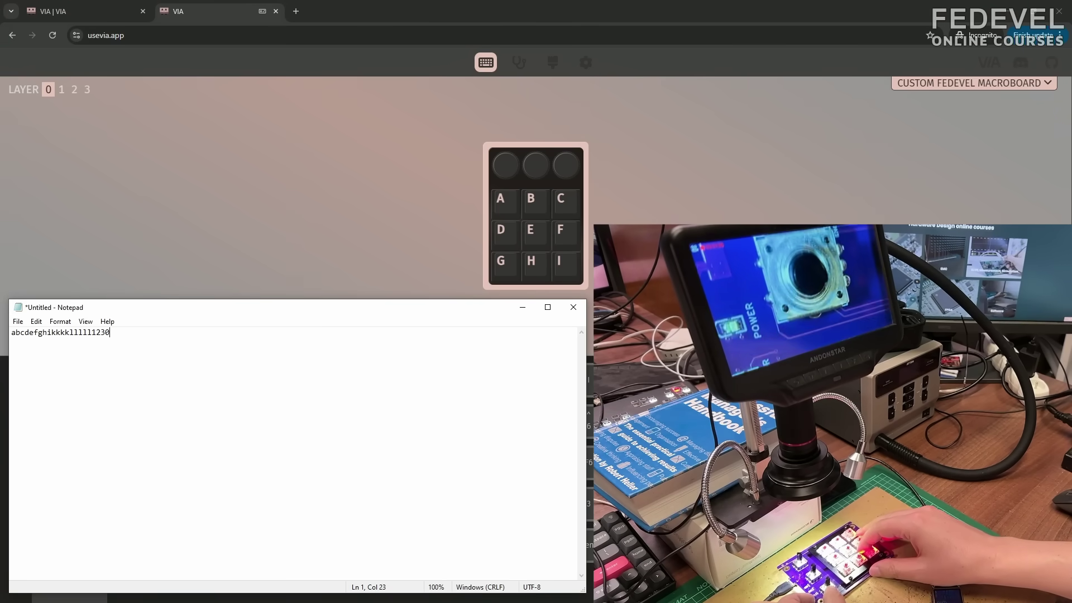
type("mmmnn")
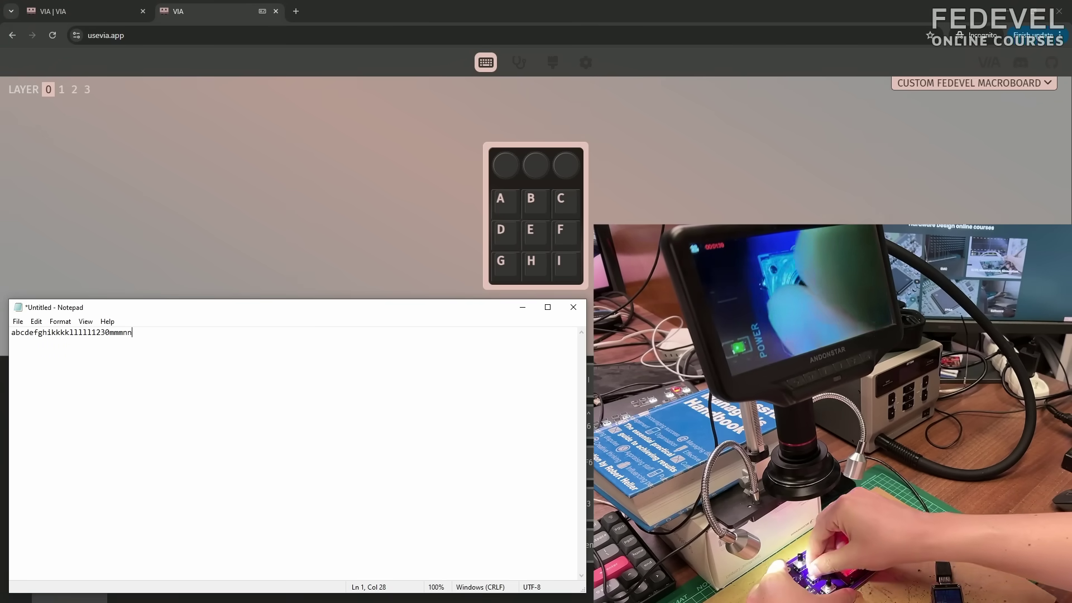
type("nn")
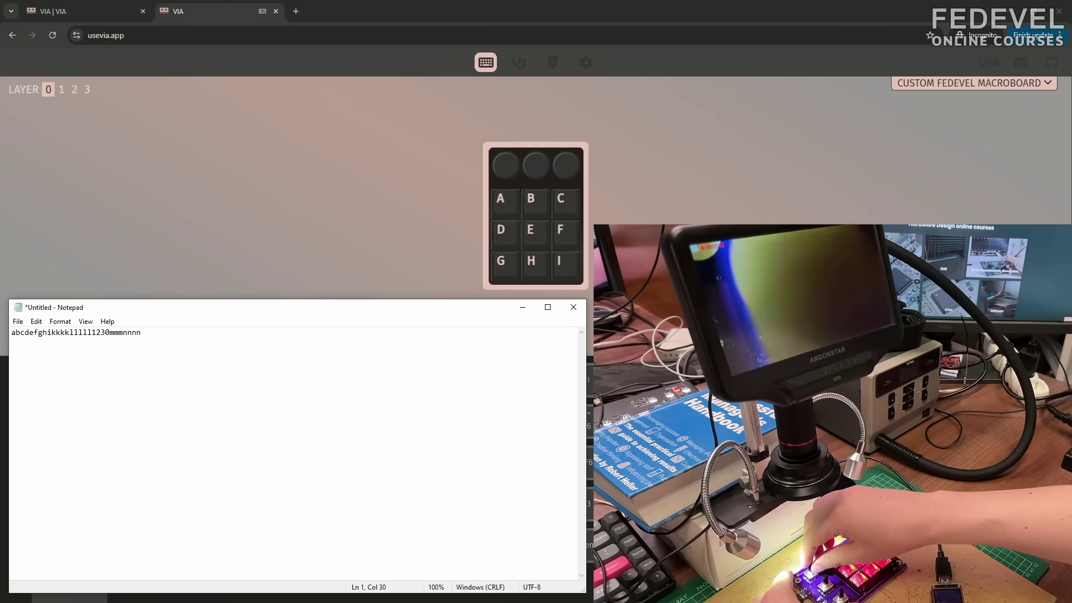
type("ooooooppppp")
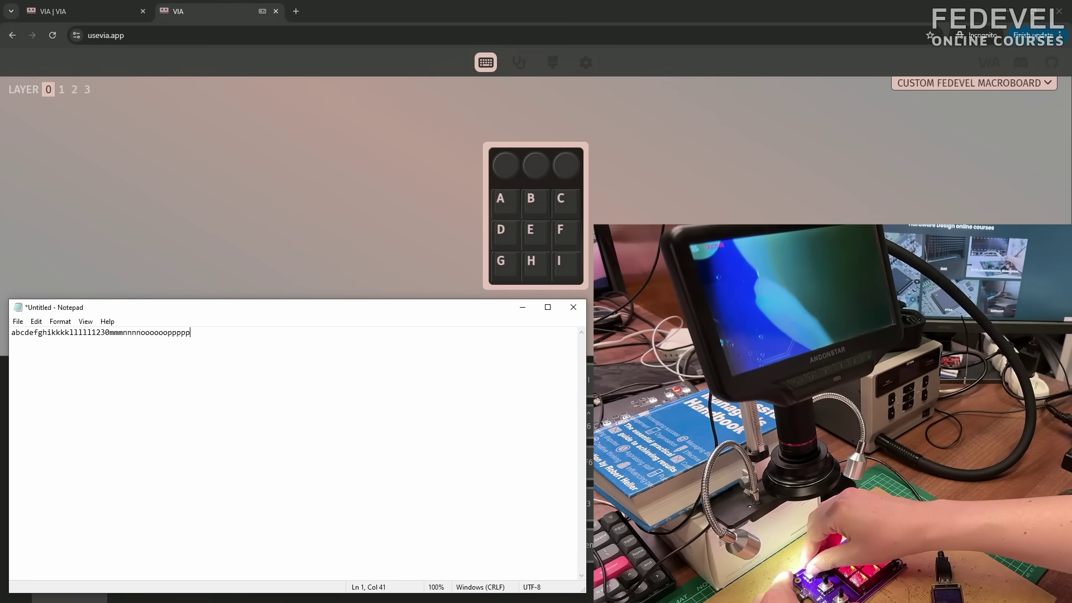
Return to VIA, authorize the Custom FEDEVEL Macroboard as the HID device and connect to it.
left_click(228, 22)
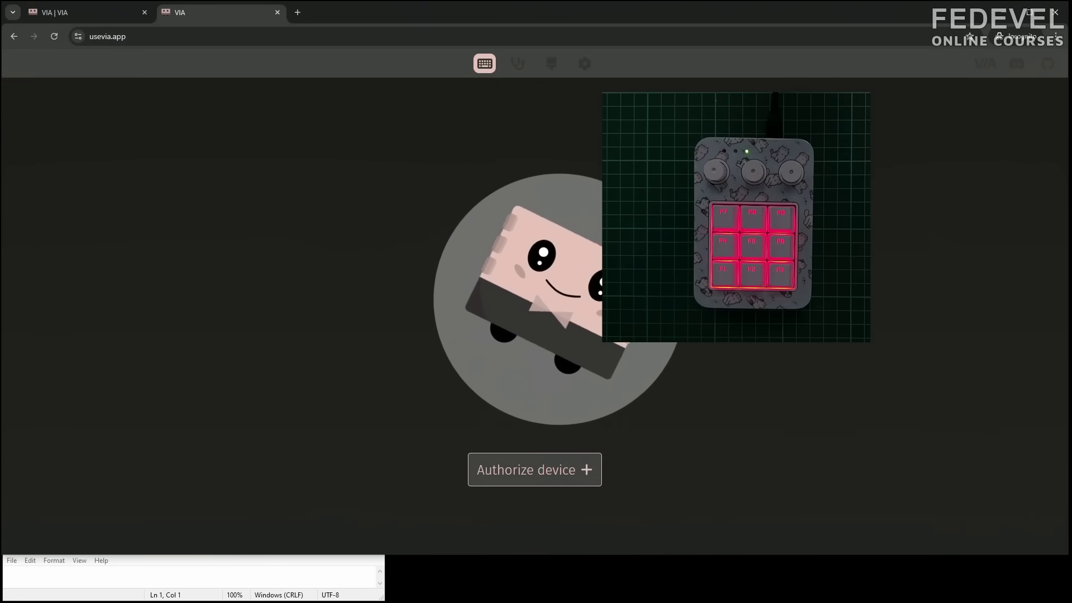
left_click(536, 470)
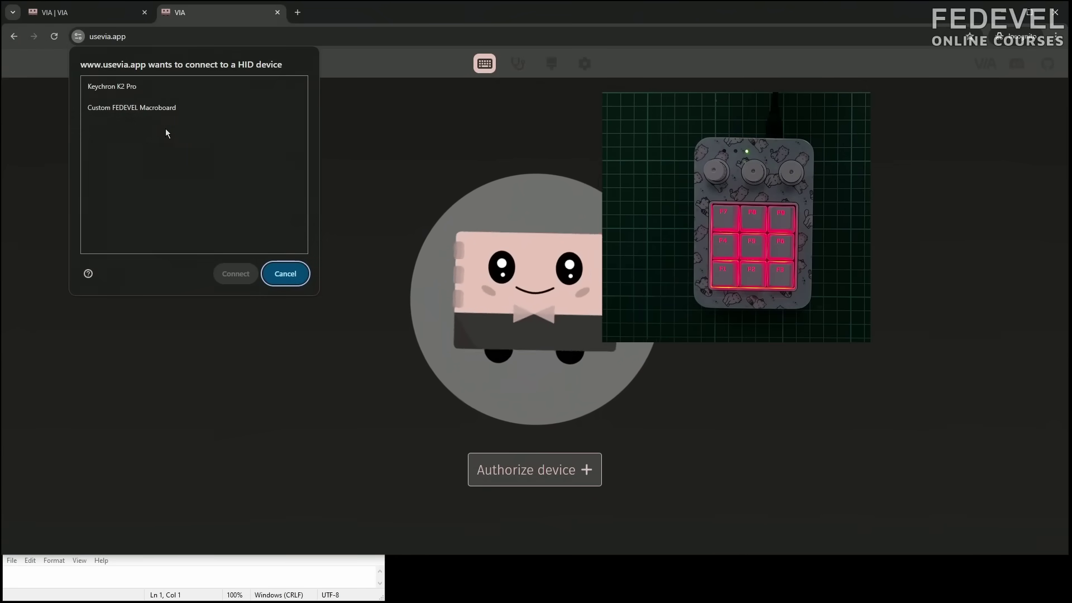
left_click(156, 109)
left_click(238, 274)
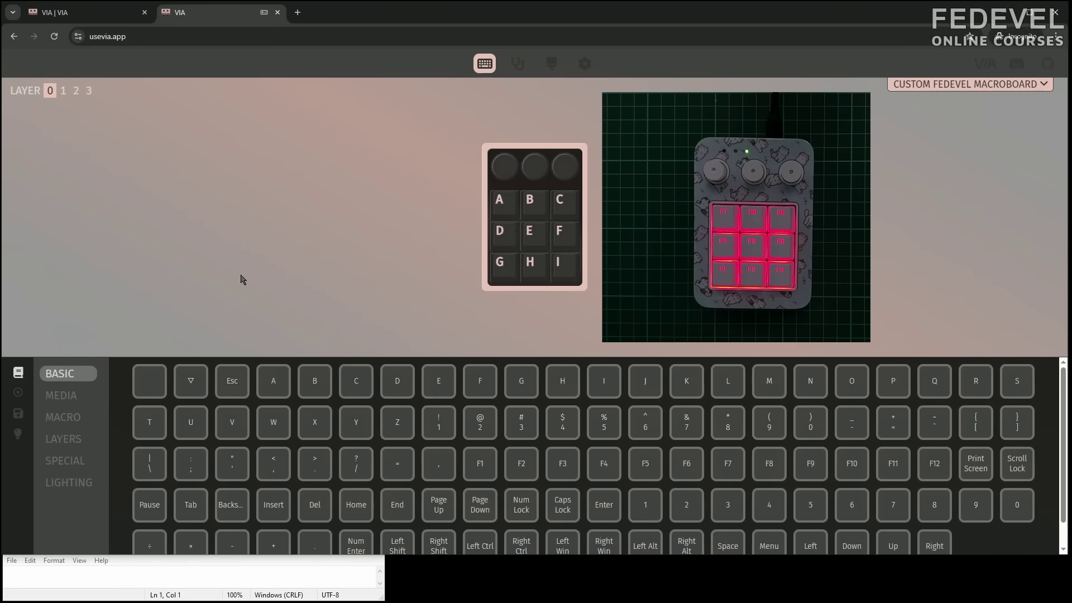
Try the Snake 1 underglow effect on the macroboard and set the effect to Rainbow Swirl 1.
left_click(18, 433)
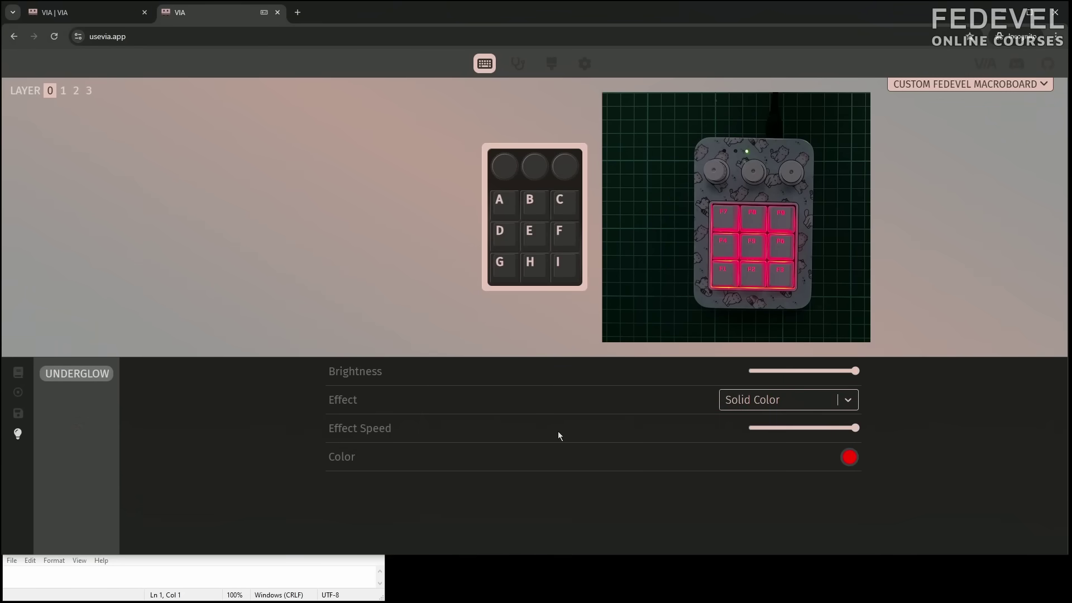
left_click(849, 401)
scroll(802, 475, "down", 5)
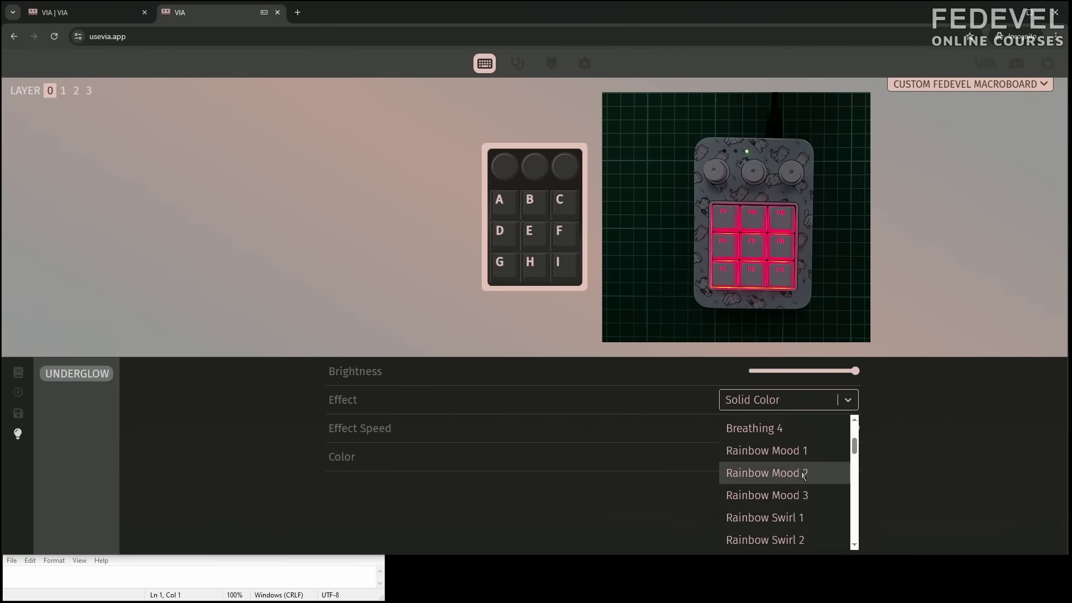
left_click(778, 480)
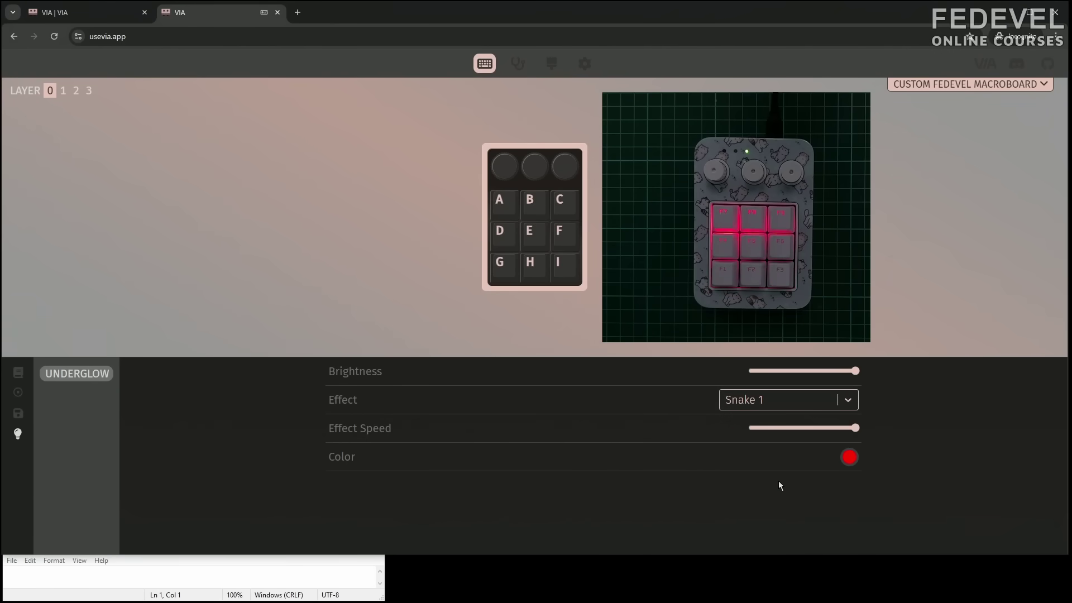
left_click(850, 400)
scroll(810, 463, "down", 3)
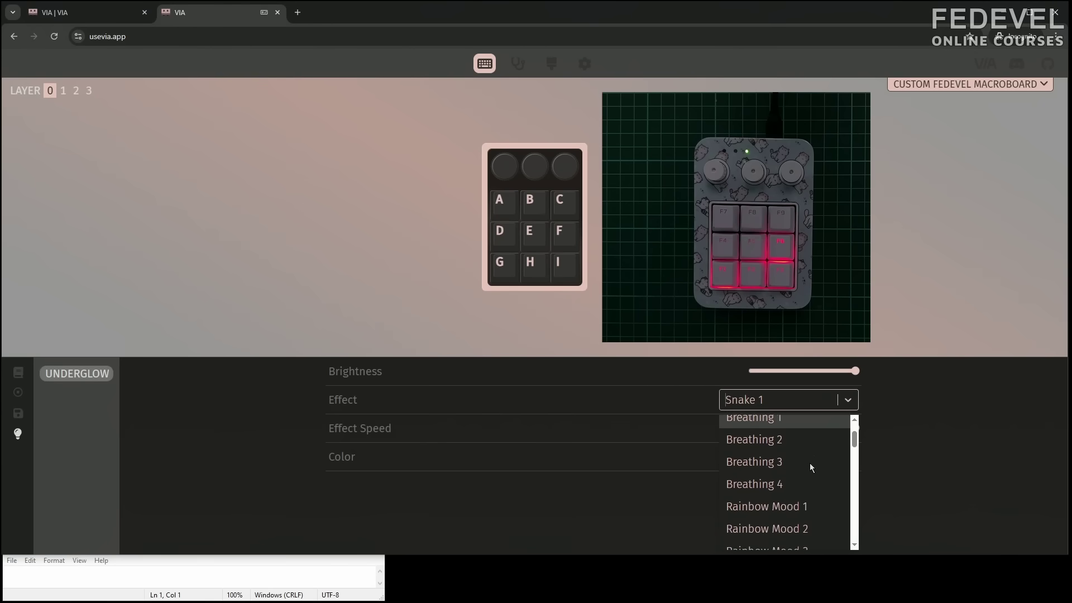
left_click(810, 463)
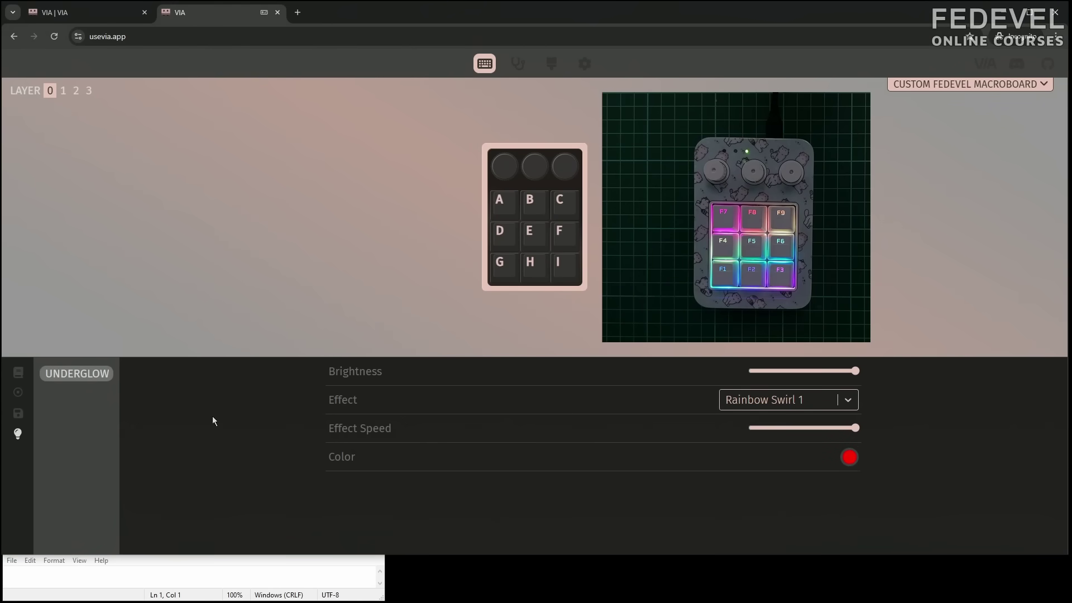
Show VIA's basic key assignments and enter abcdefghi in the empty Notepad document to test the macroboard's nine keys.
left_click(19, 375)
left_click(129, 577)
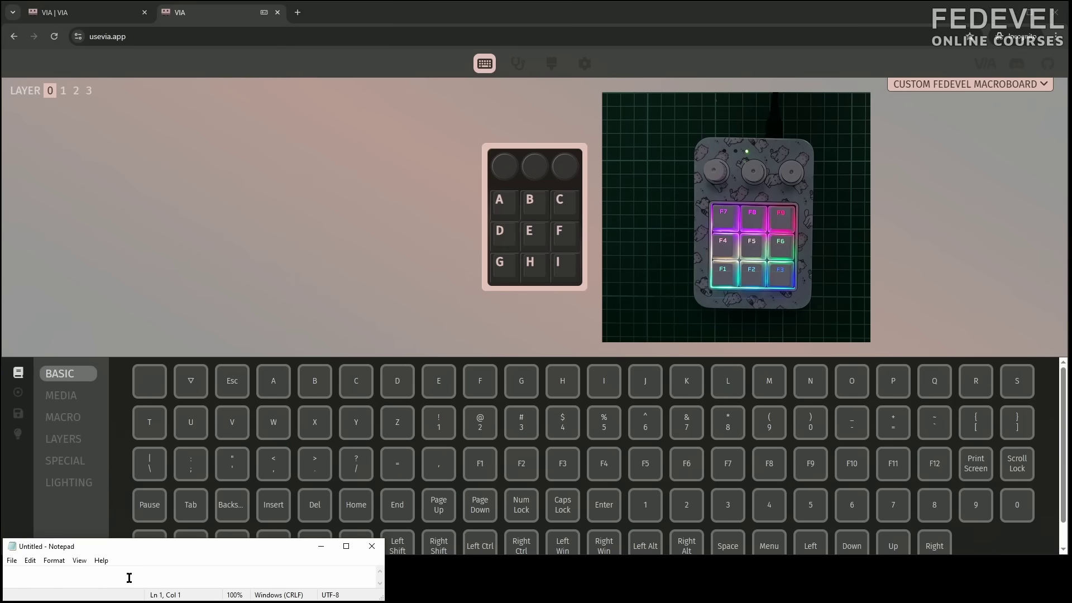
type("abcdefghi")
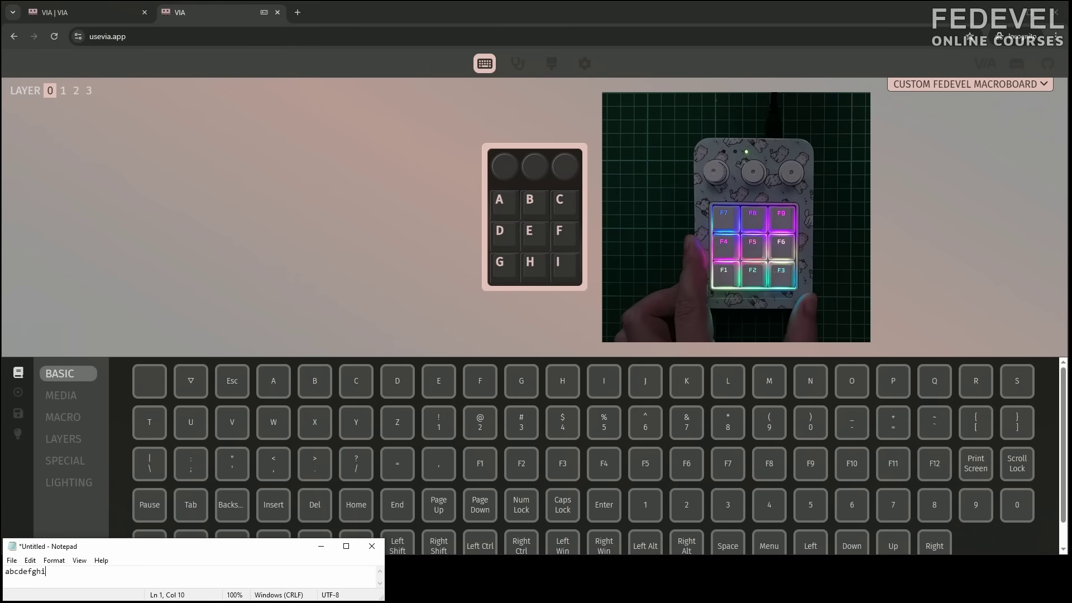
Assign the numbers 1 to 9 to the macroboard's nine layer 0 keys and test them by entering 123456789 in Notepad.
left_click(499, 204)
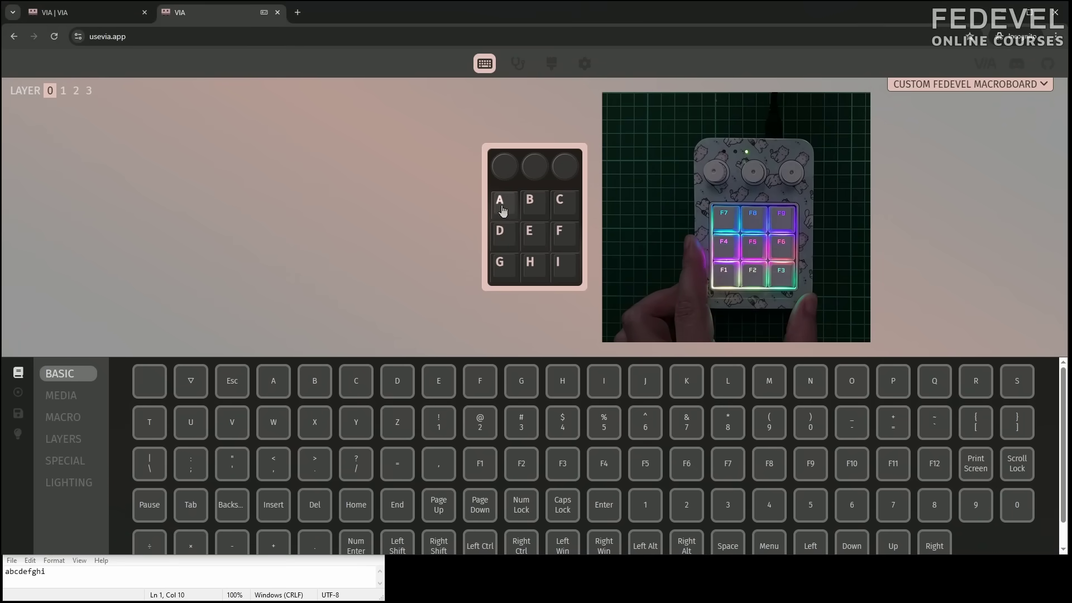
left_click(439, 422)
left_click(480, 422)
left_click(521, 422)
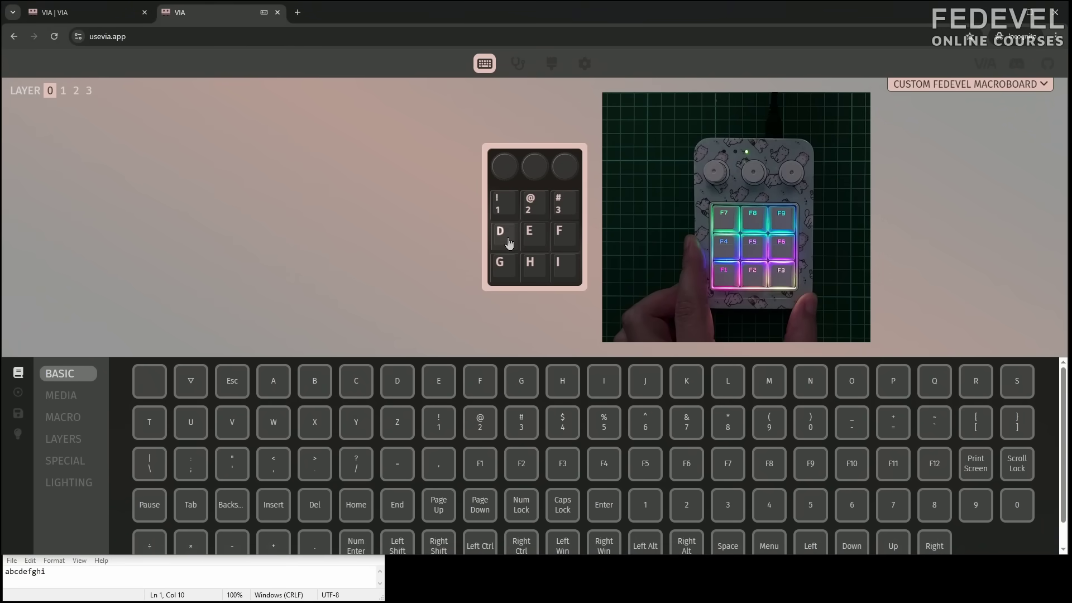
left_click(562, 422)
left_click(603, 422)
left_click(645, 422)
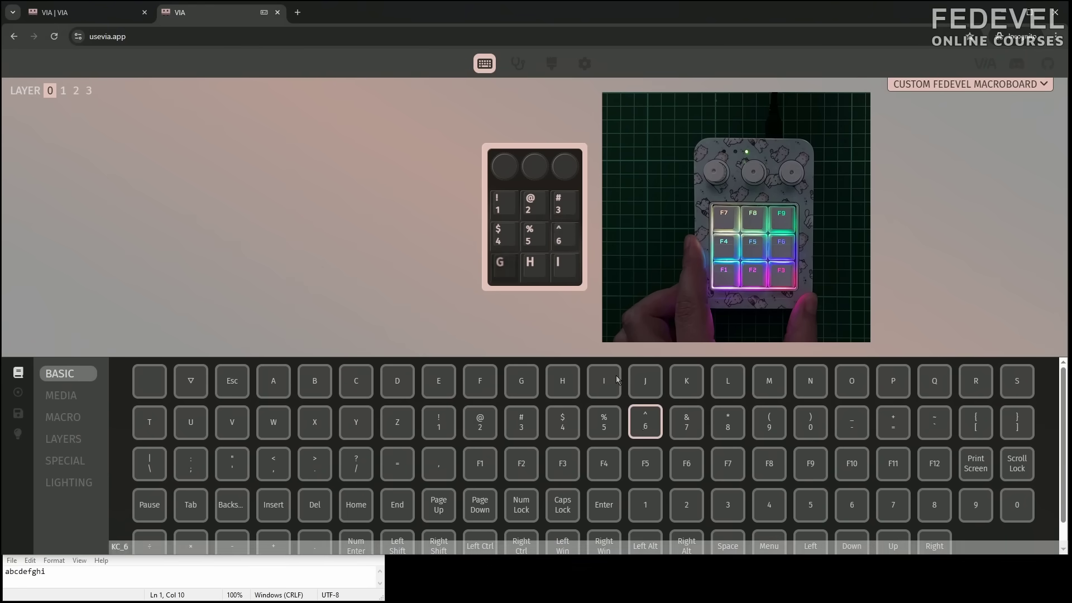
left_click(686, 422)
left_click(728, 422)
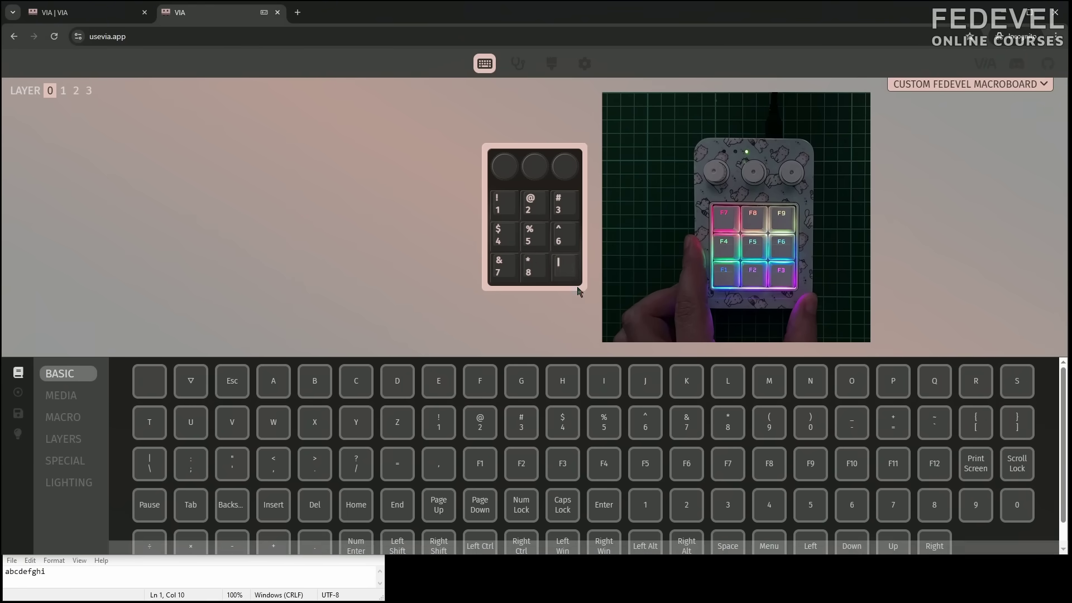
left_click(769, 422)
left_click(195, 578)
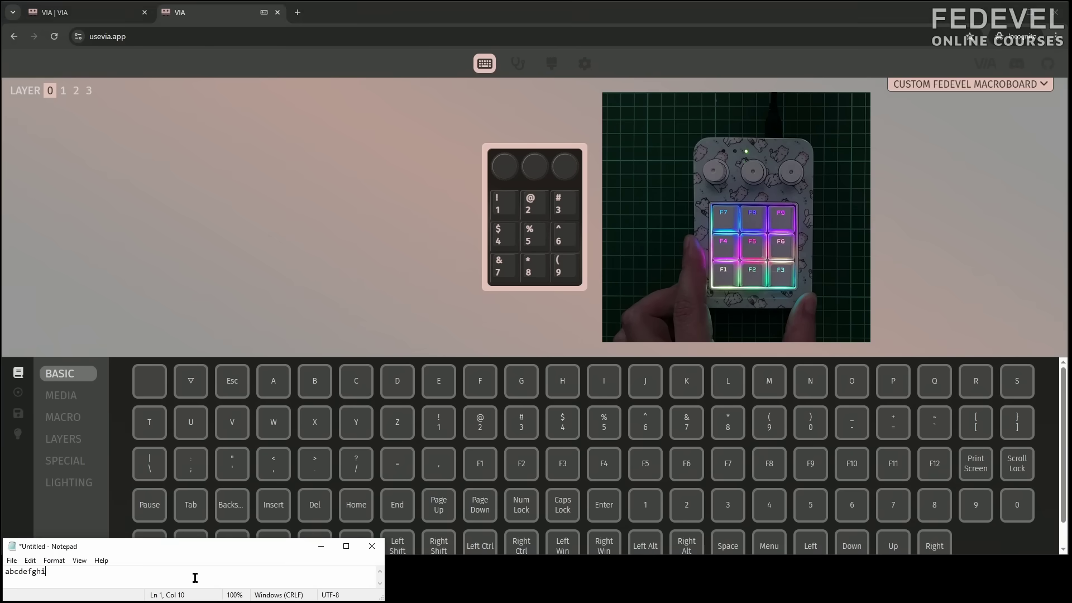
type("123456789")
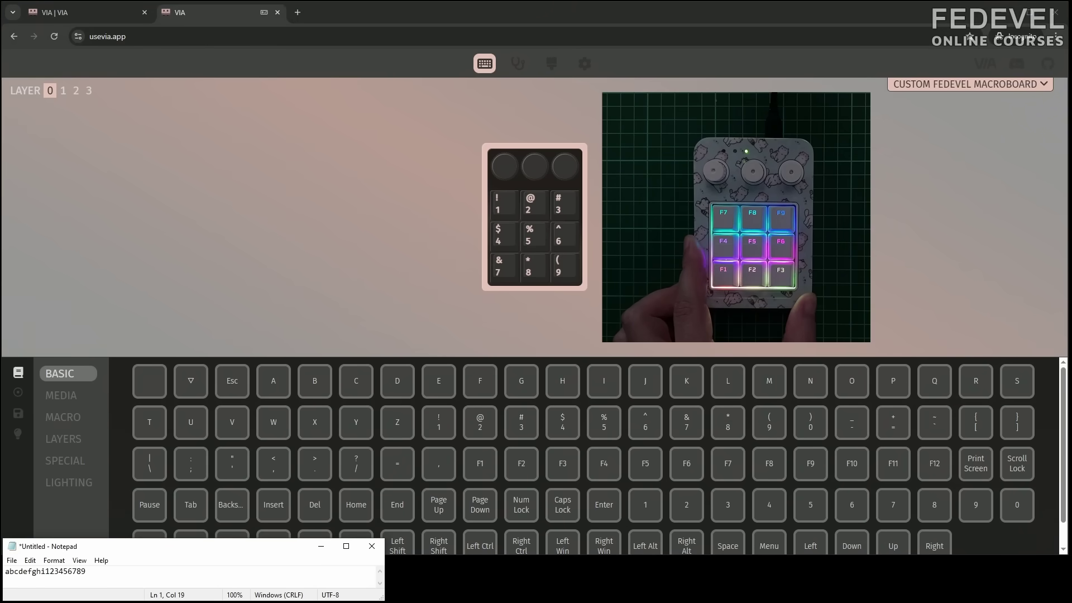
Show the key assignments of layers 1 and 2 and test their letter keys in Notepad, entering lc and abc.
left_click(63, 93)
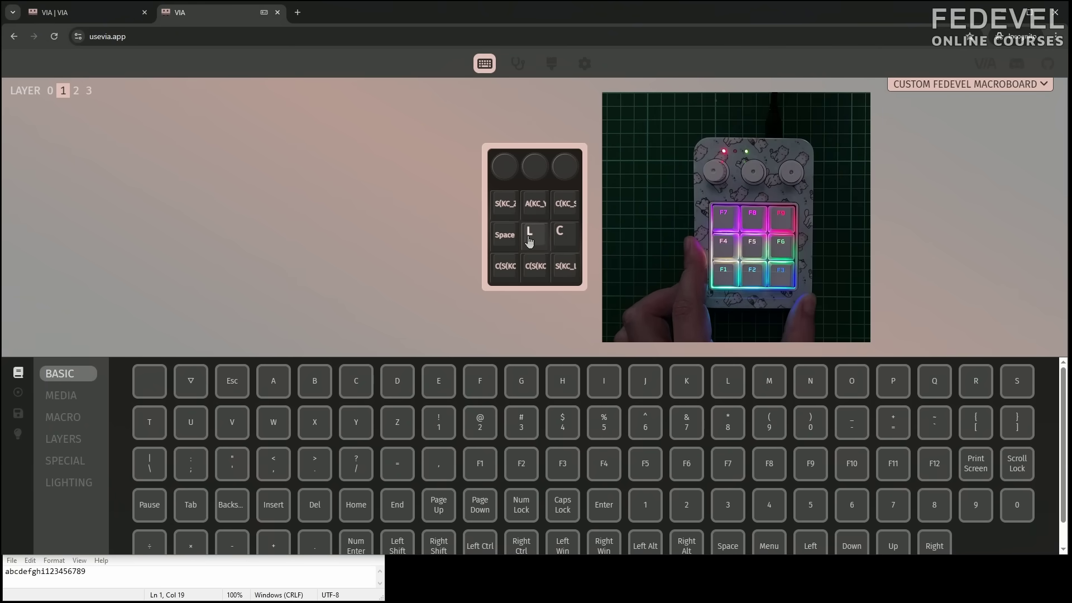
left_click(272, 576)
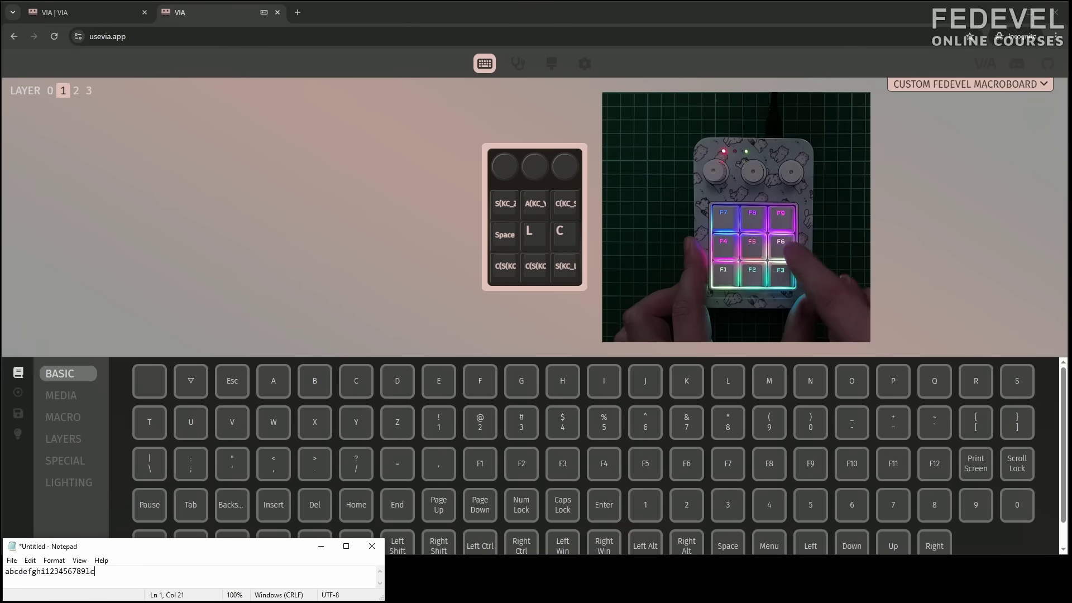
left_click(77, 90)
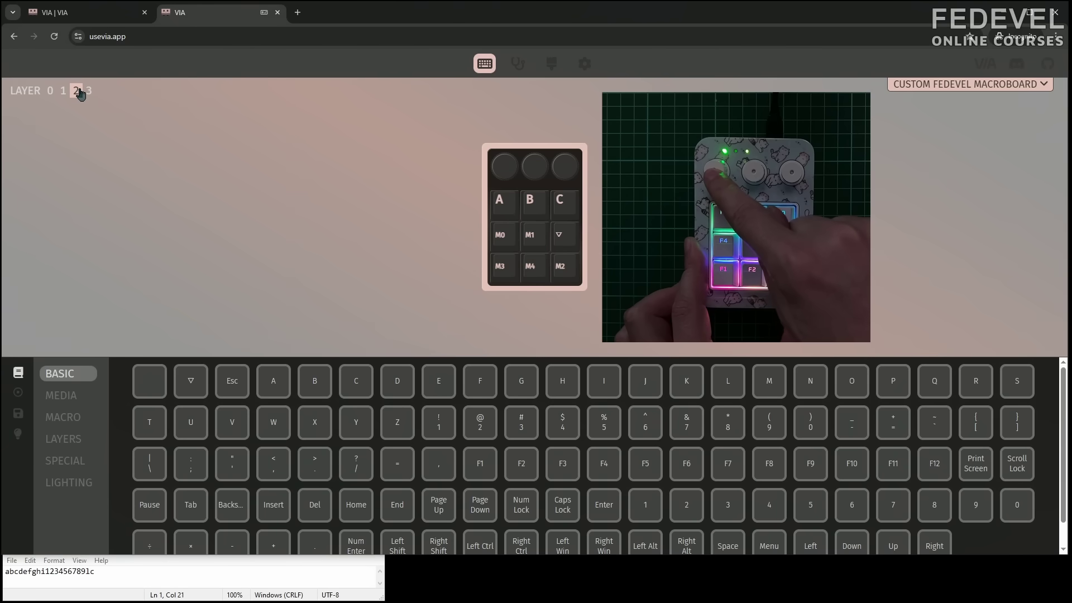
left_click(163, 574)
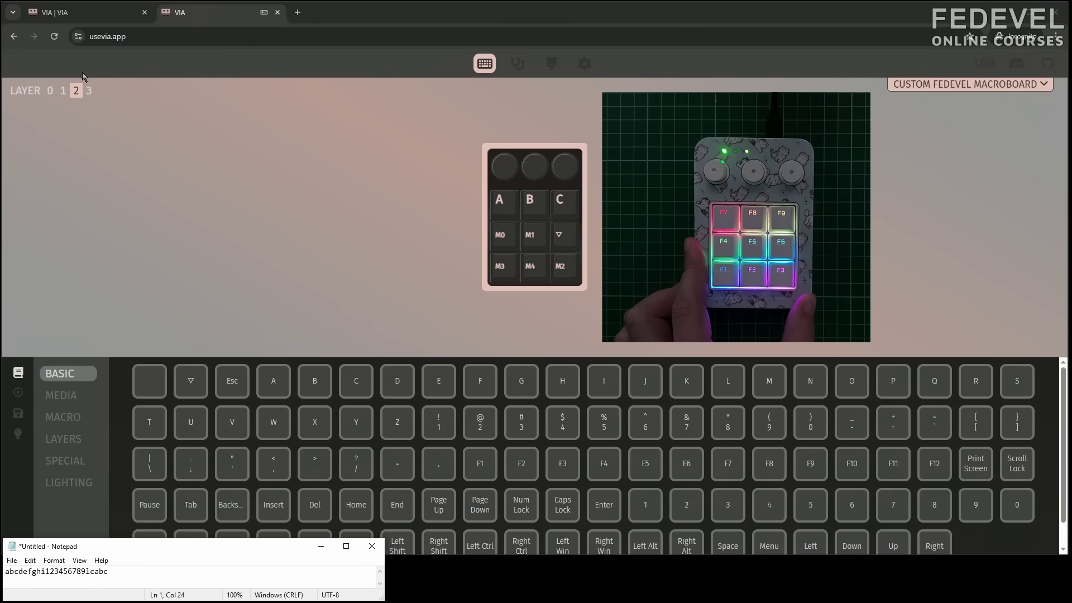
Check layer 3, return to layer 0, and test its keys and encoders in Notepad with 123456789 and repeated encoder characters.
left_click(89, 91)
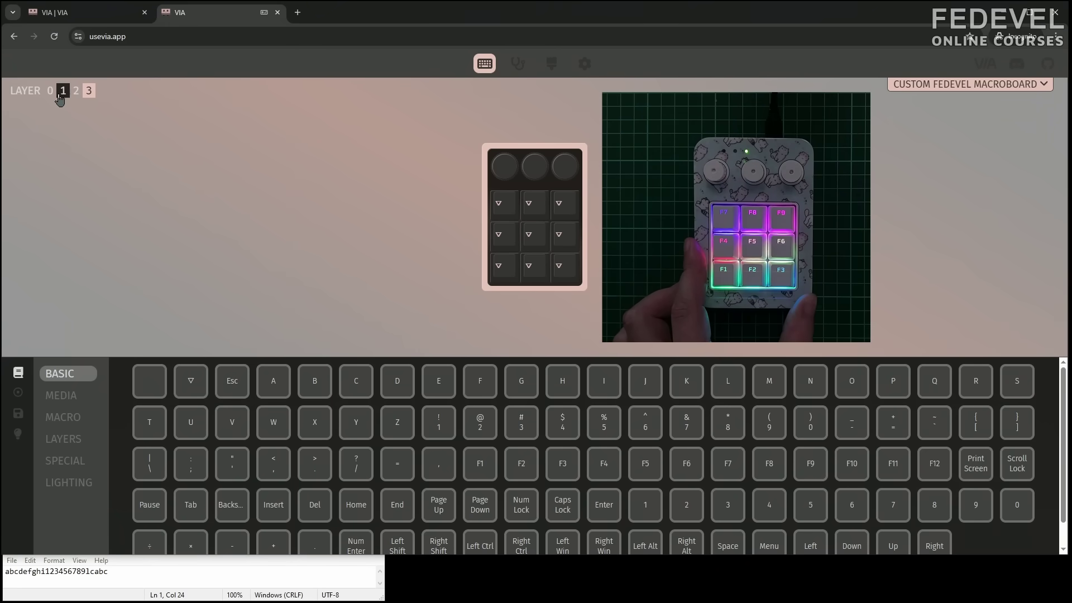
left_click(156, 581)
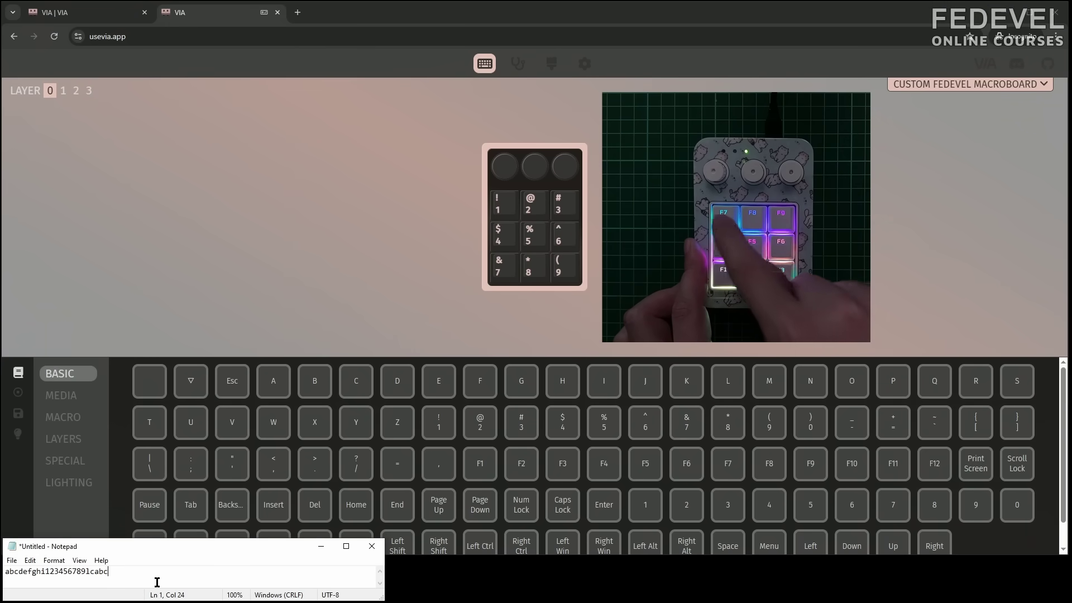
type("ooooopppppooooojjj")
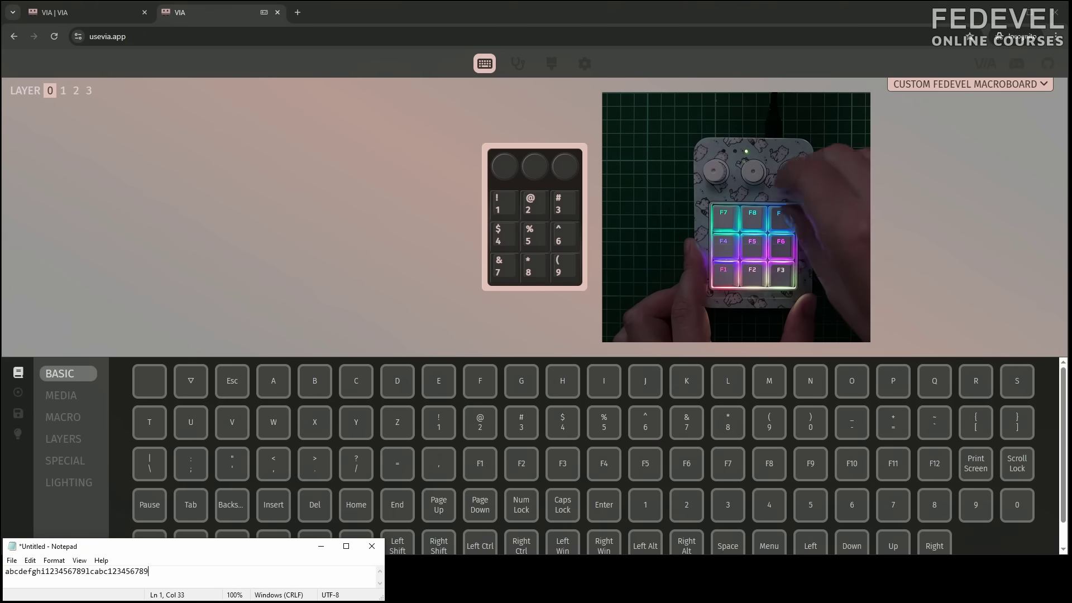
type("mmmmmnnnnnmmm000kkkkk11111kkk")
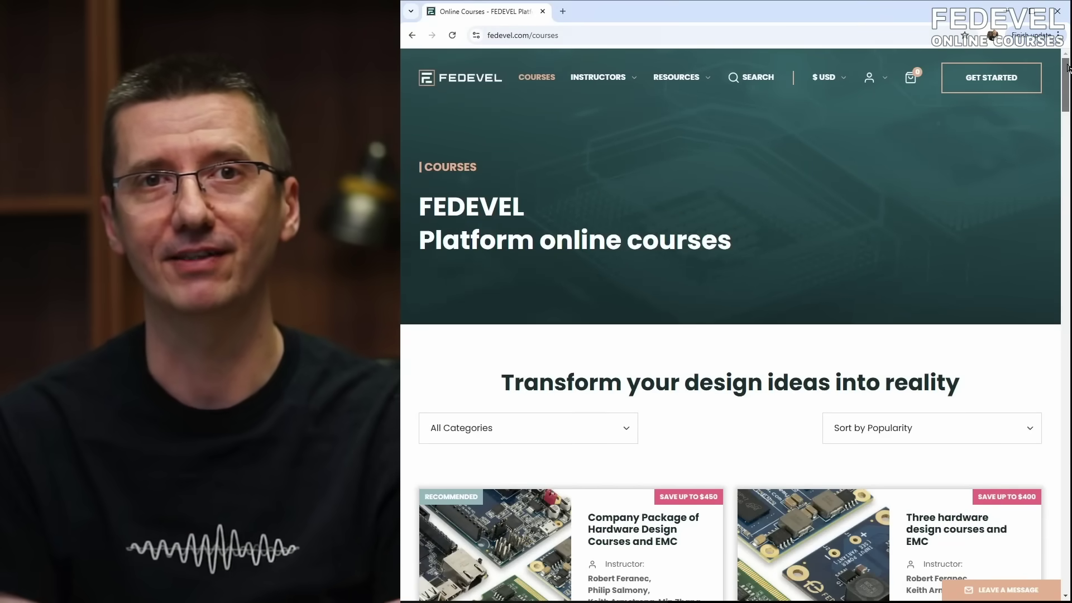
Look through the course listings on the FEDEVEL online courses page down to the last entries.
left_click_drag(1068, 67, 1067, 454)
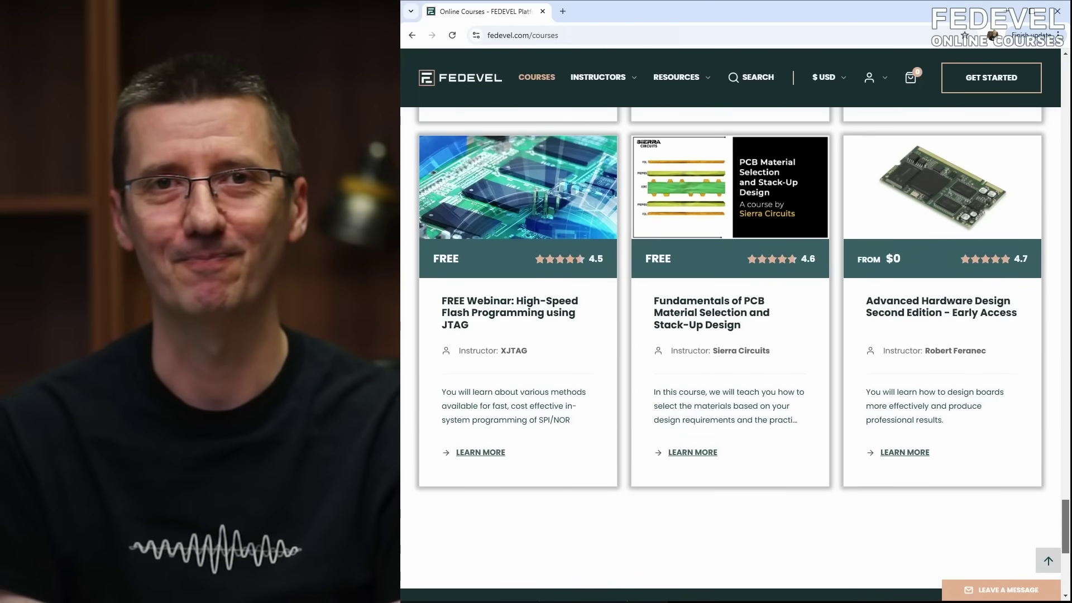